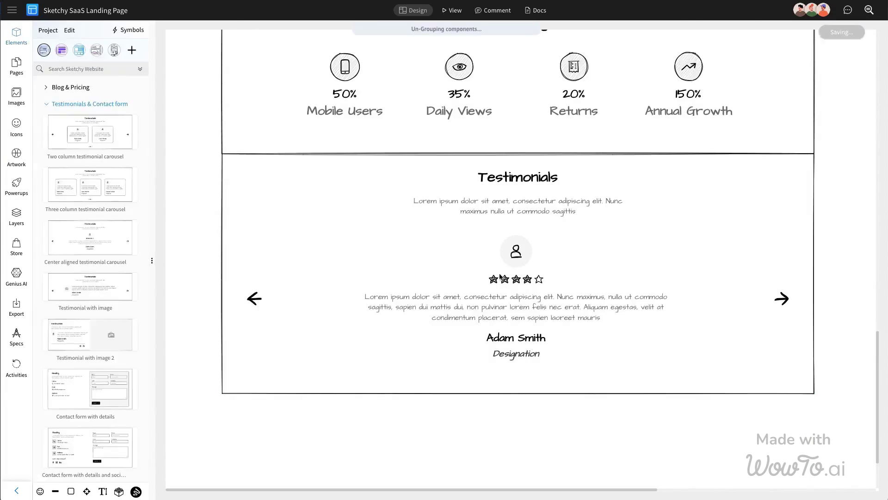
Step: Fill the background of the testimonials section with light blue
left_click(710, 245)
left_click(85, 361)
left_click(98, 392)
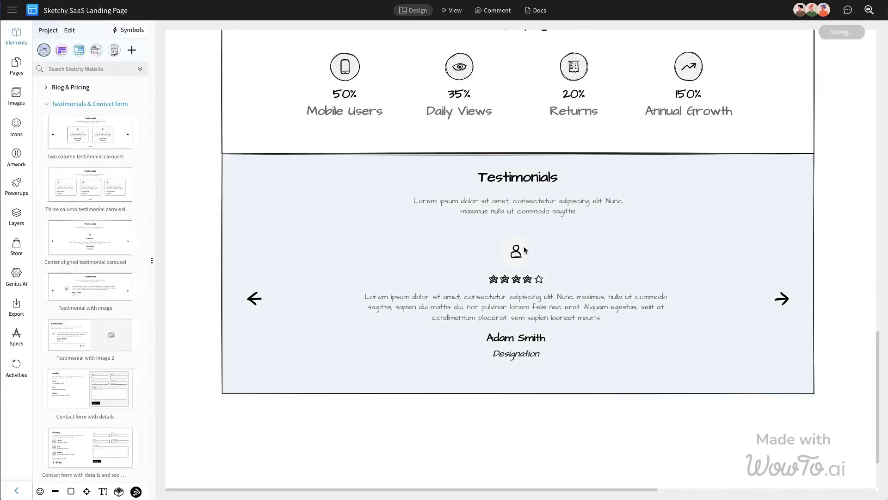
Step: Fill the circle behind the testimonial's user icon with white
left_click(515, 251)
left_click(516, 251)
left_click(77, 314)
left_click(83, 381)
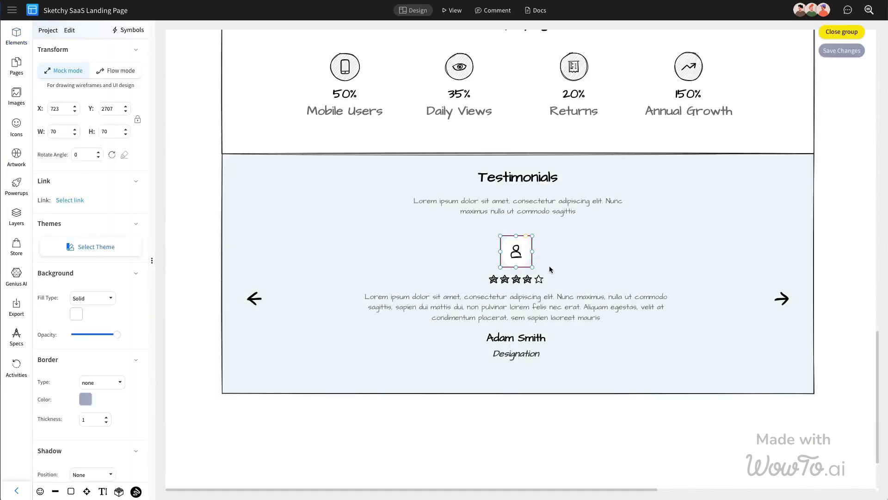
key("Escape")
Step: Widen the testimonials heading and change its text to "Stories from our customers"
left_click(521, 179)
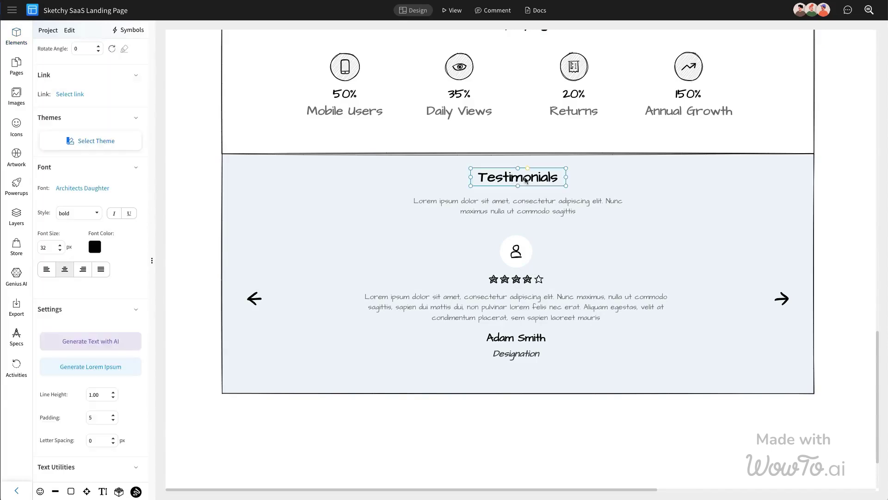
left_click(550, 178)
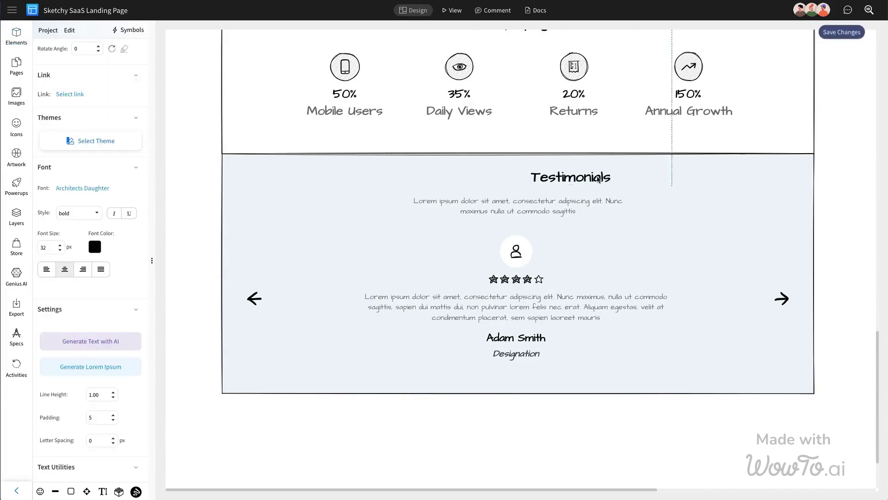
double_click(549, 176)
type("Stories")
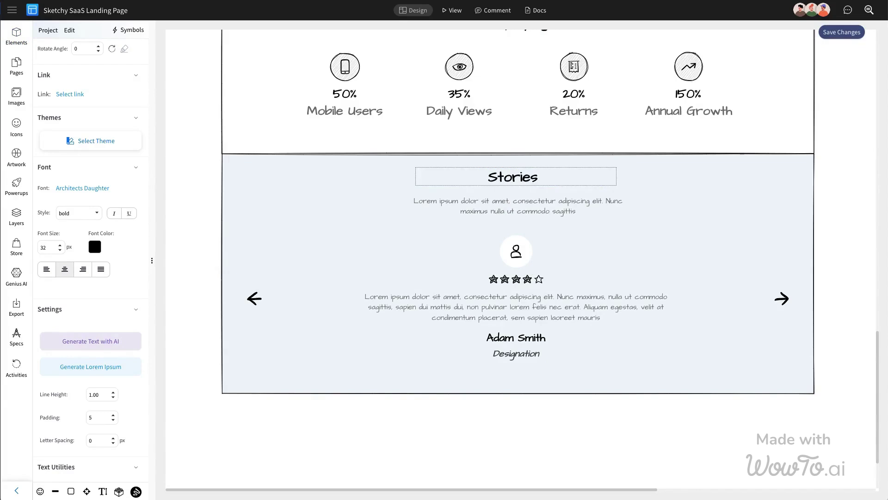
type(" from our ")
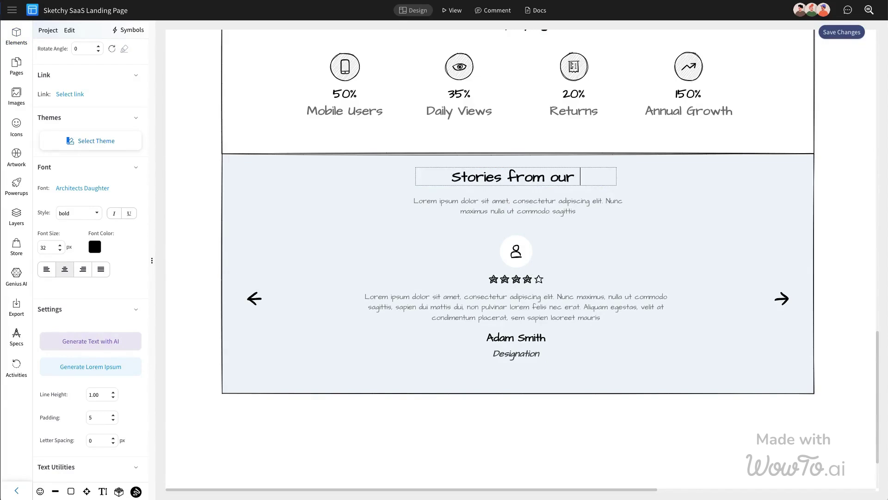
type("customers")
key("Escape")
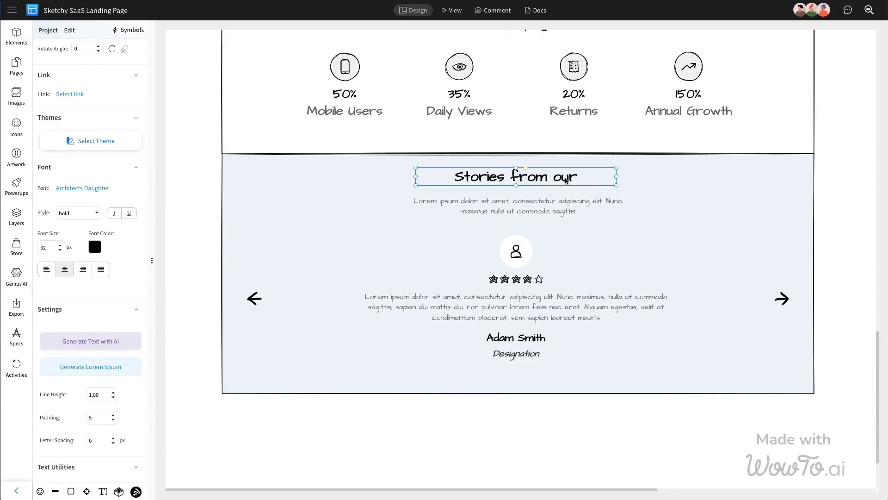
left_click(577, 239)
Step: Center the testimonials heading and its subtitle horizontally on the section background
left_click(546, 179)
left_click(539, 203, "shift")
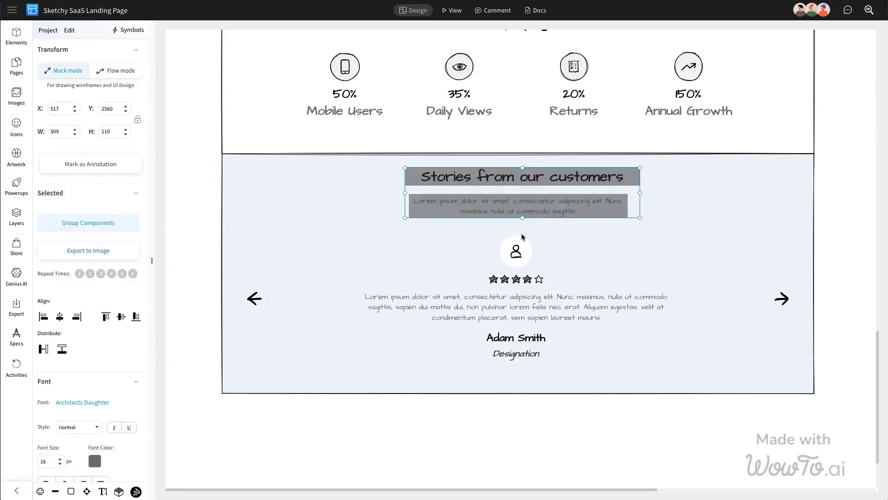
left_click(709, 237, "shift")
Step: Shorten the testimonials section background slightly by raising its lower edge
left_click(528, 390)
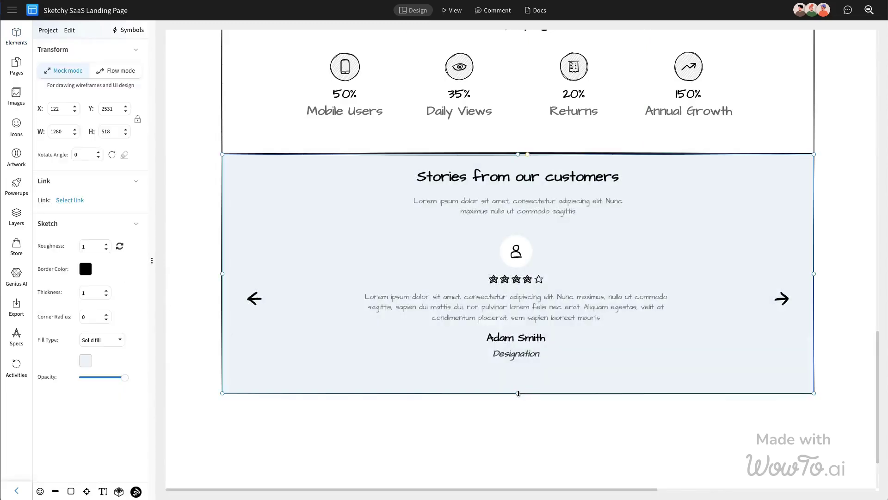
left_click_drag(518, 393, 519, 385)
key("Escape")
Step: Add the three column pricing block and place it directly below the testimonials section
scroll(612, 321, "down", 2)
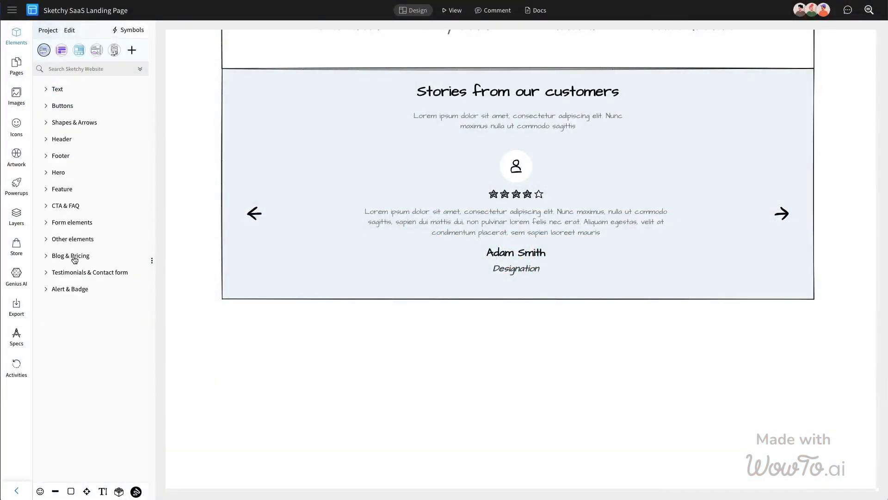
left_click(74, 257)
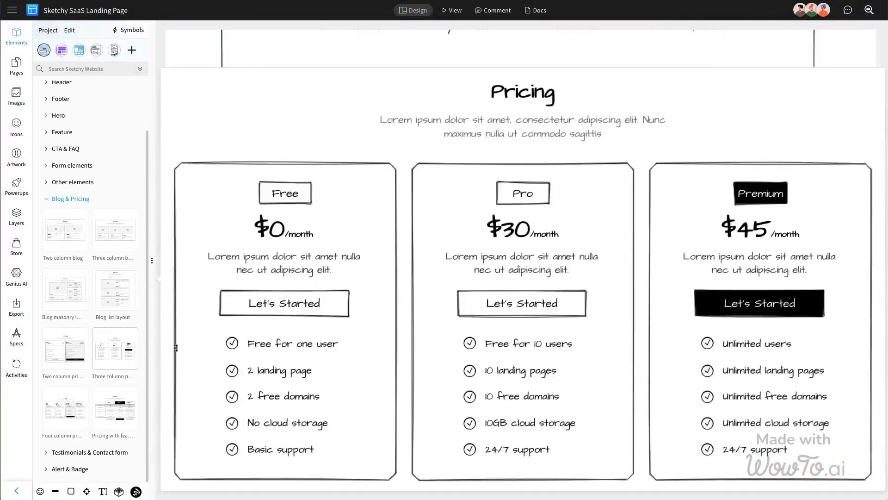
left_click_drag(117, 350, 391, 350)
scroll(632, 353, "down", 2)
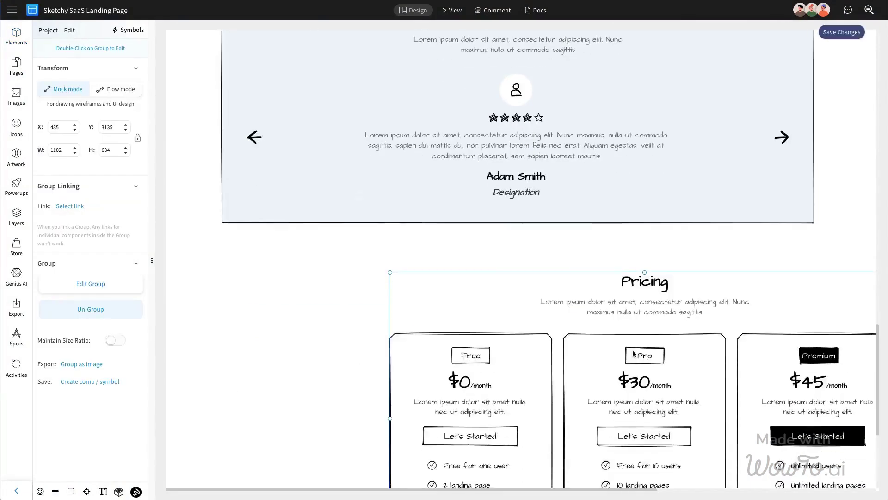
left_click_drag(632, 353, 497, 316)
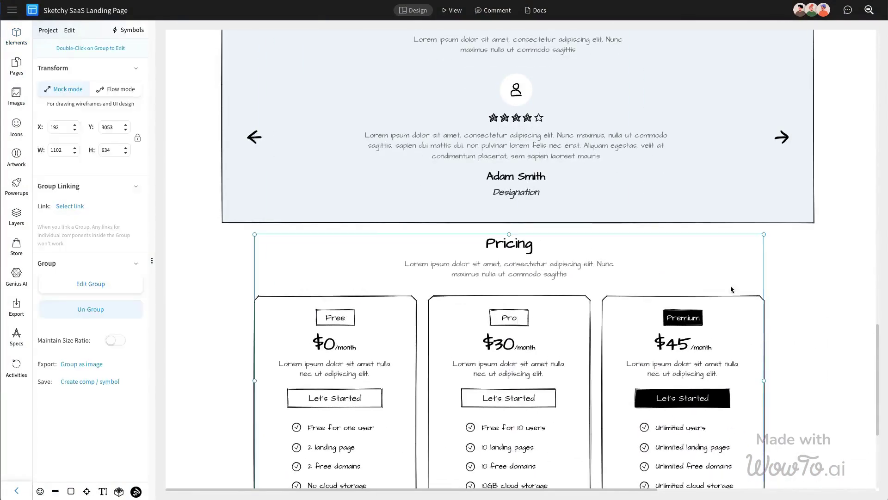
Step: Center the pricing block horizontally with the testimonials section background
left_click(773, 285)
left_click(705, 261)
left_click(625, 196, "shift")
left_click(60, 316)
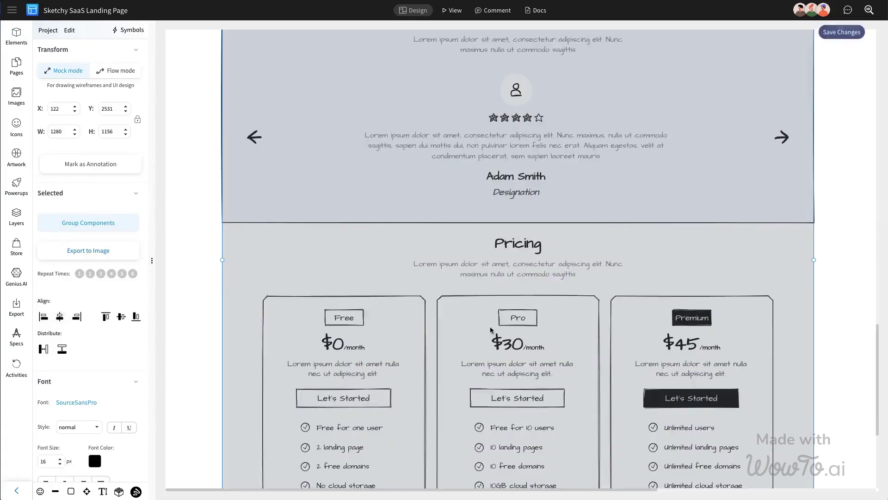
key("Escape")
Step: Change the pricing heading to "Simple & Affordable Pricing" and widen its text box so it fits on one line
scroll(580, 358, "down", 2)
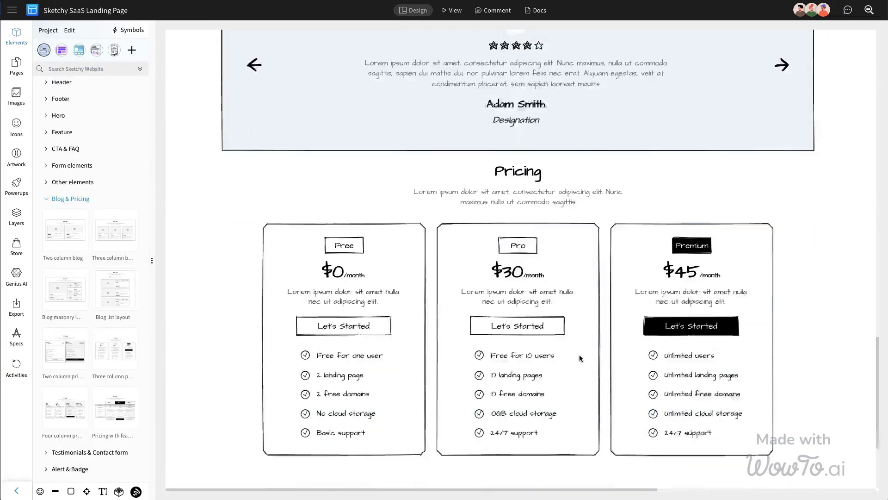
left_click(523, 159)
double_click(524, 158)
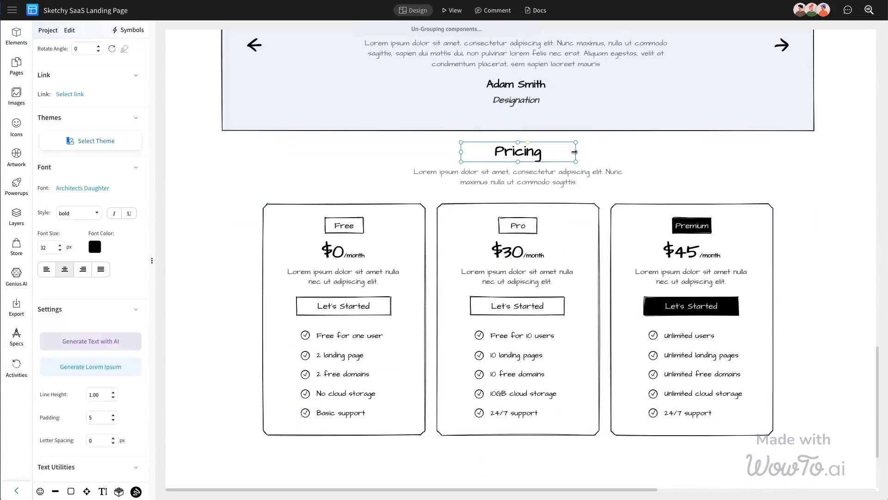
left_click_drag(574, 151, 543, 154)
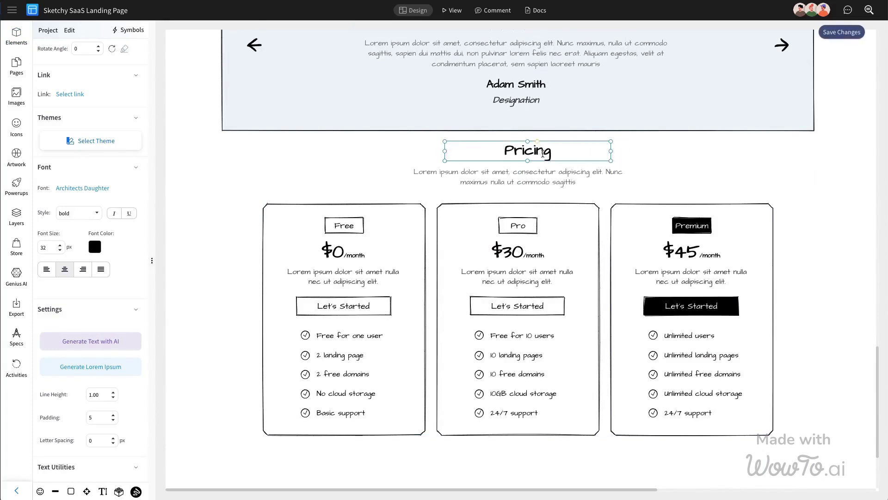
double_click(543, 153)
type("Simple & ")
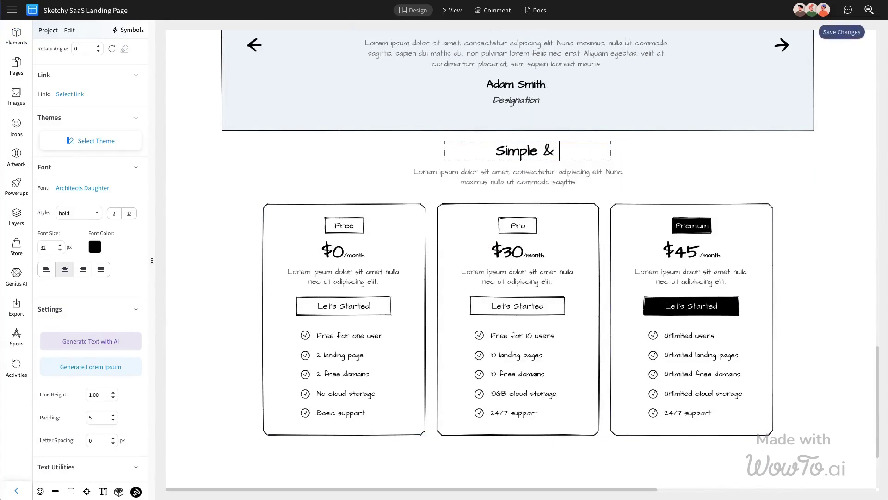
type("Affor")
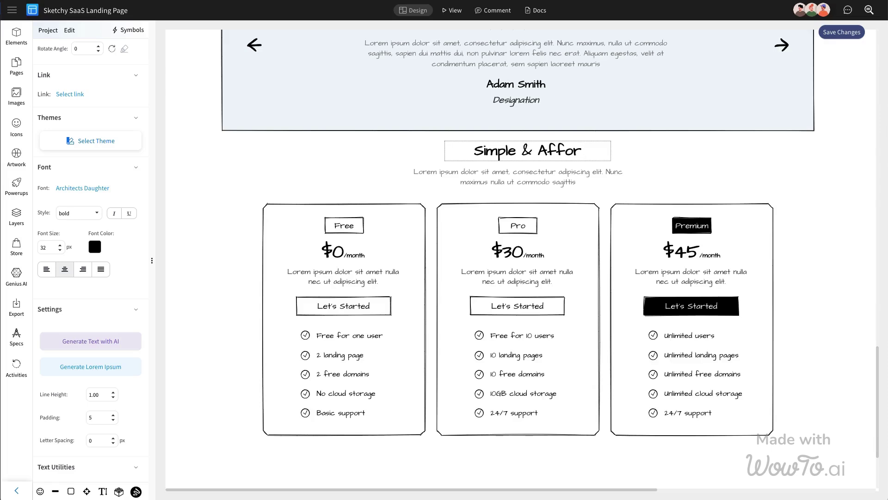
type("dable P")
key("ctrl+z")
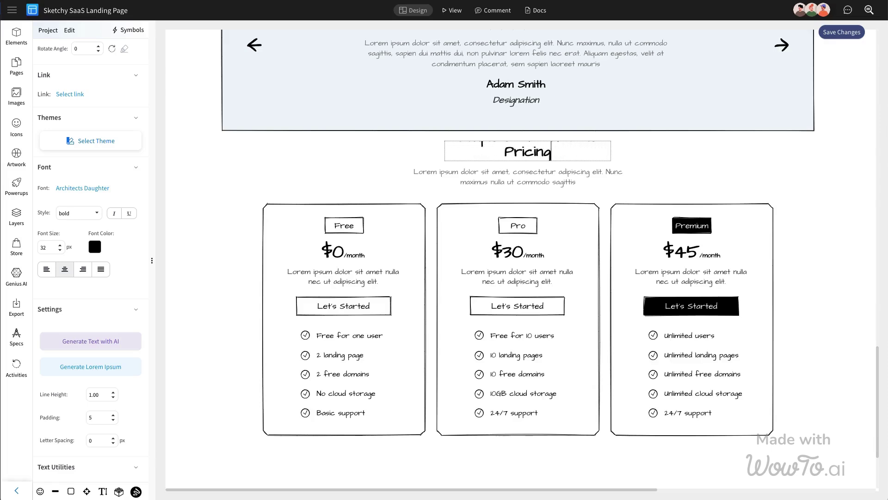
key("Escape")
left_click(539, 156)
left_click_drag(611, 151, 582, 149)
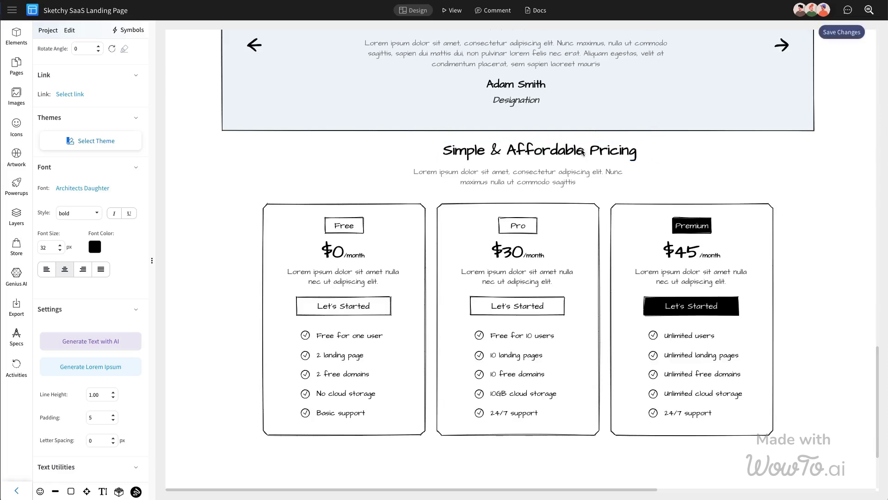
Step: Center the pricing heading horizontally with the testimonials section background
left_click(518, 116, "shift")
left_click(59, 316)
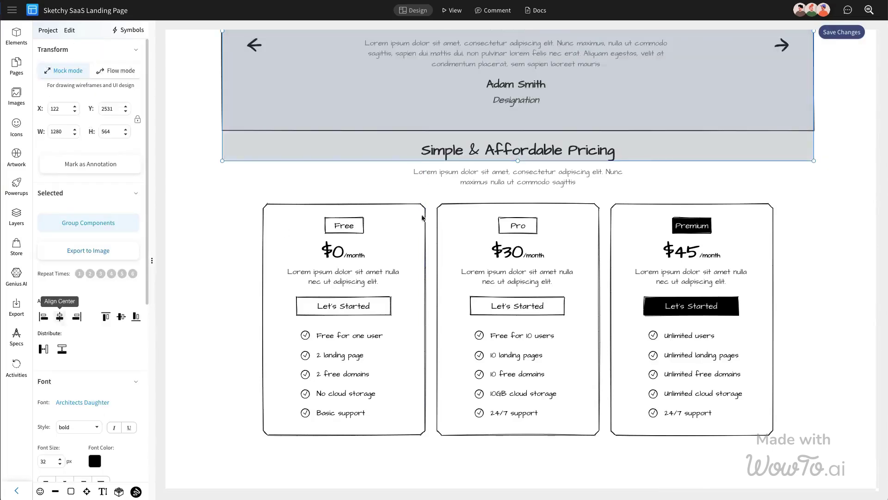
double_click(555, 152)
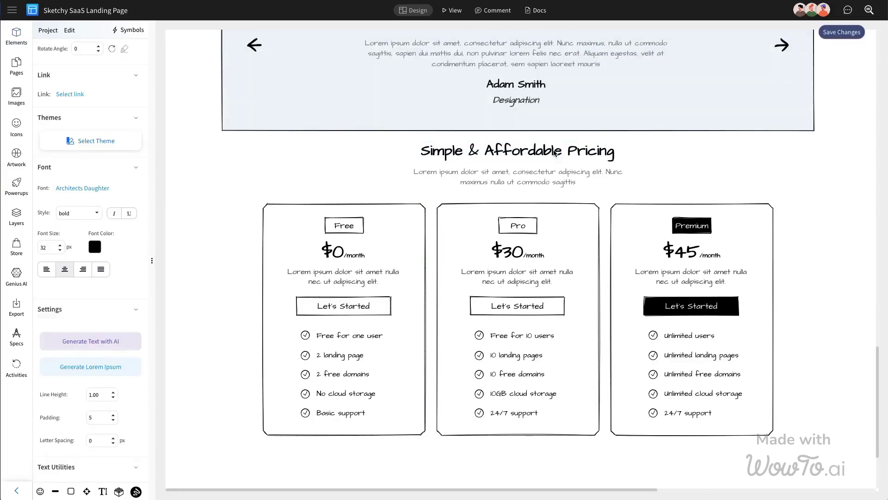
left_click(571, 252)
Step: Fill the Free pricing card with the light peach favourite color
double_click(395, 236)
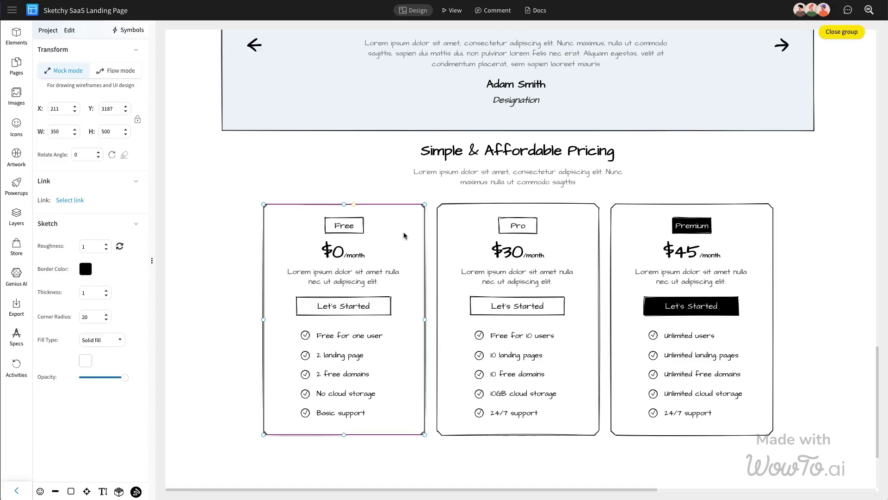
left_click(86, 360)
left_click(106, 392)
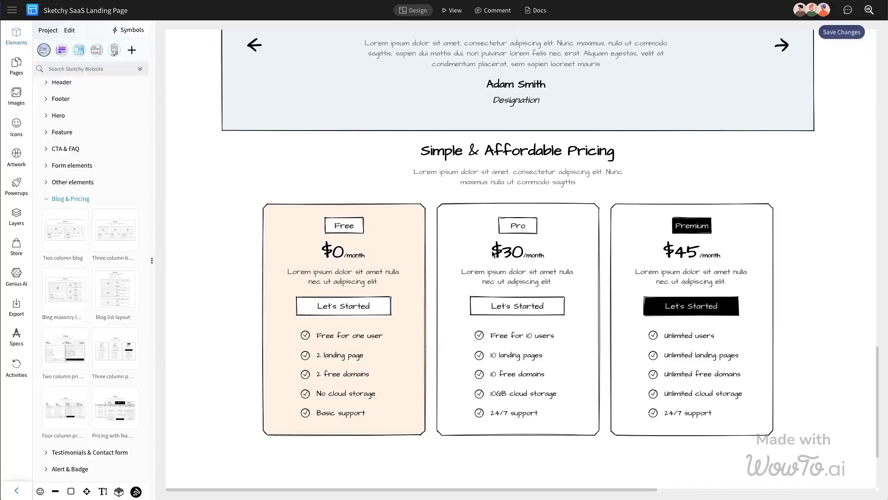
Step: Fill the Pro pricing card with very pale blue and the Premium card with light blue
left_click(459, 241)
left_click(86, 361)
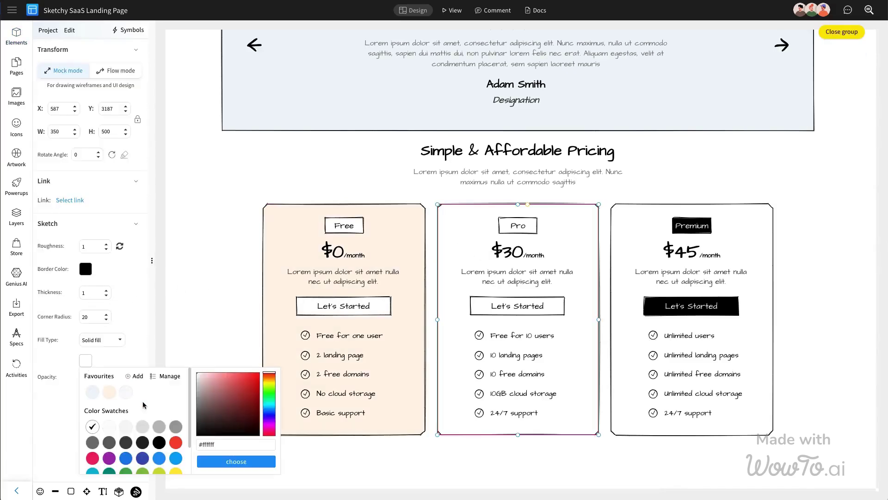
left_click(93, 392)
left_click(628, 235)
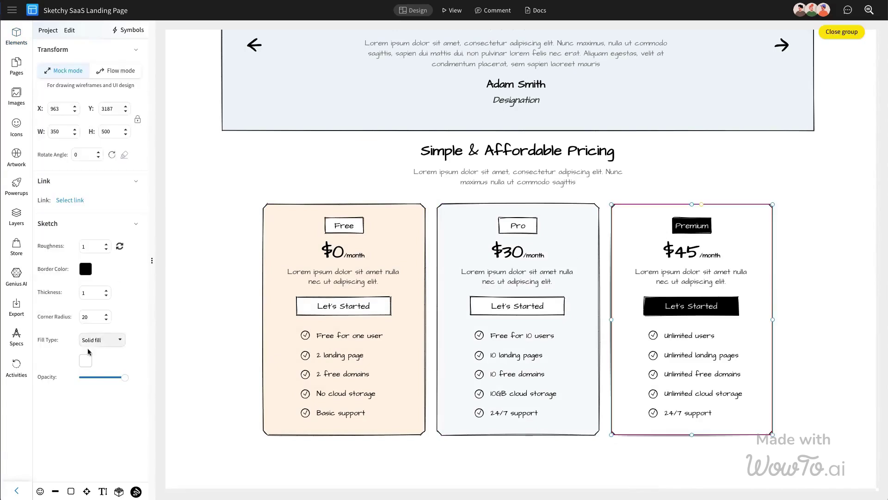
left_click(86, 361)
left_click(92, 392)
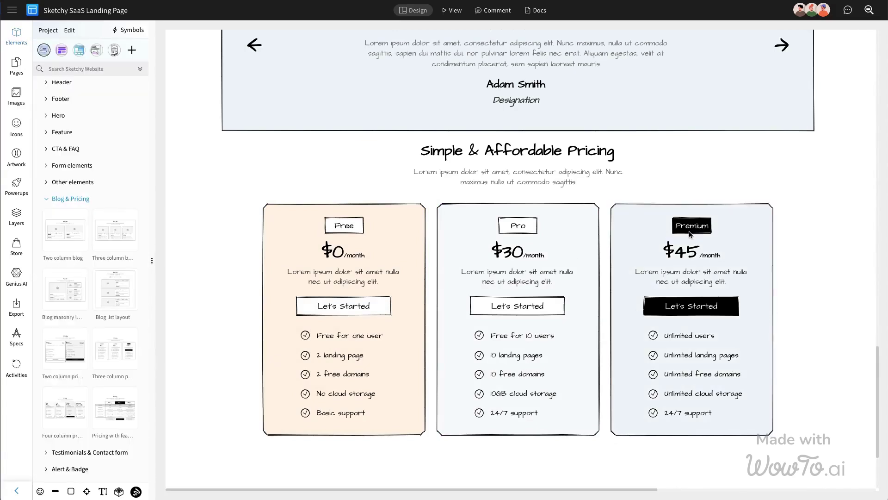
Step: Add the two column FAQ block below the pricing cards, in line with the testimonials section
scroll(689, 234, "down", 2)
scroll(615, 274, "down", 1)
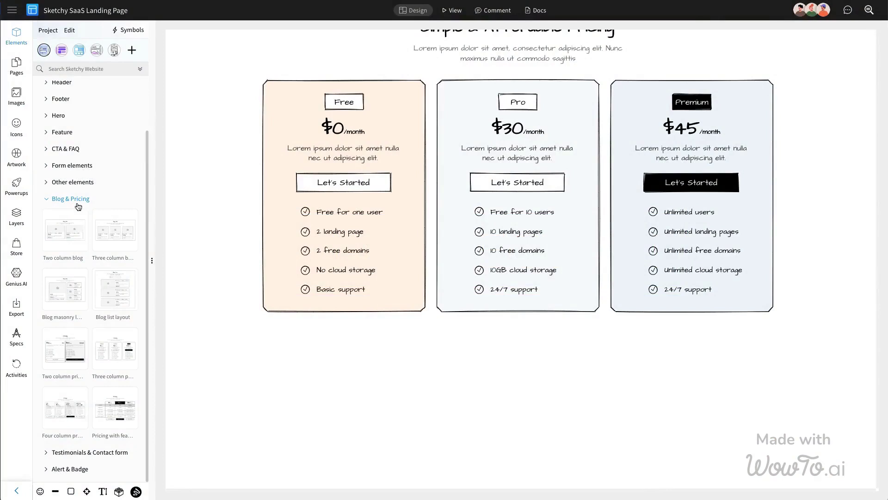
left_click(77, 204)
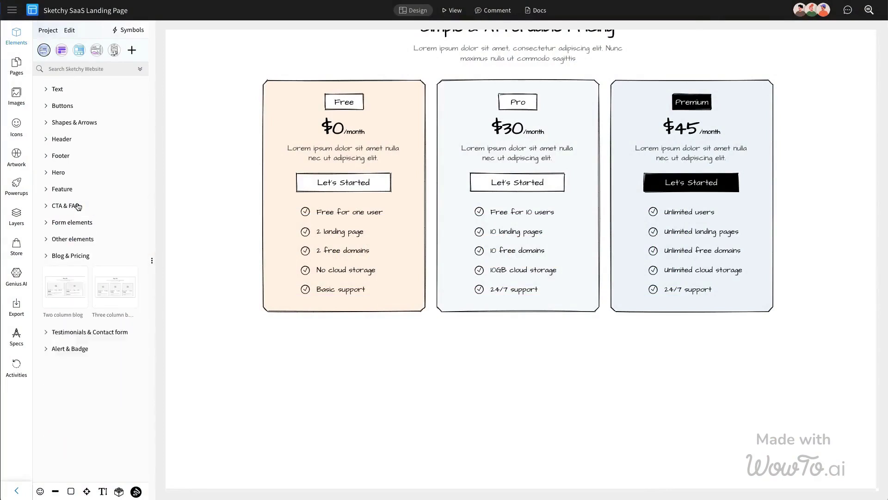
left_click(69, 202)
left_click_drag(65, 227, 423, 225)
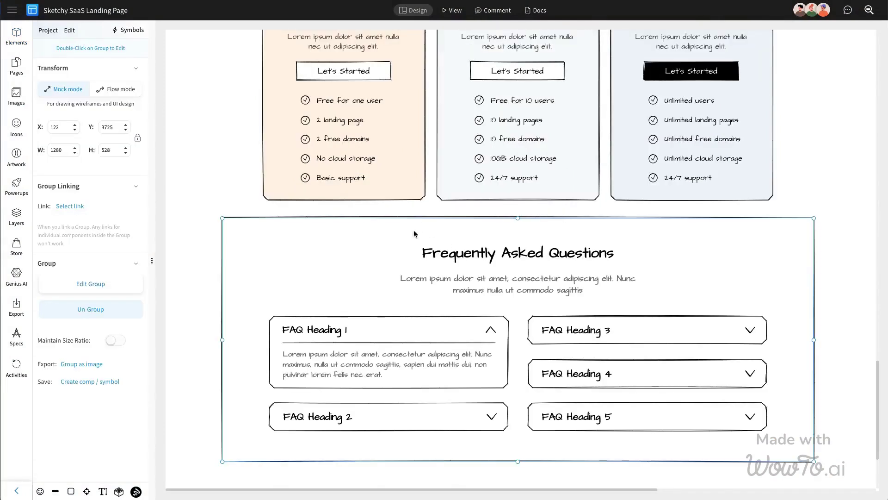
Step: Fill the background of the Frequently Asked Questions section with the light blue favourite color
double_click(414, 229)
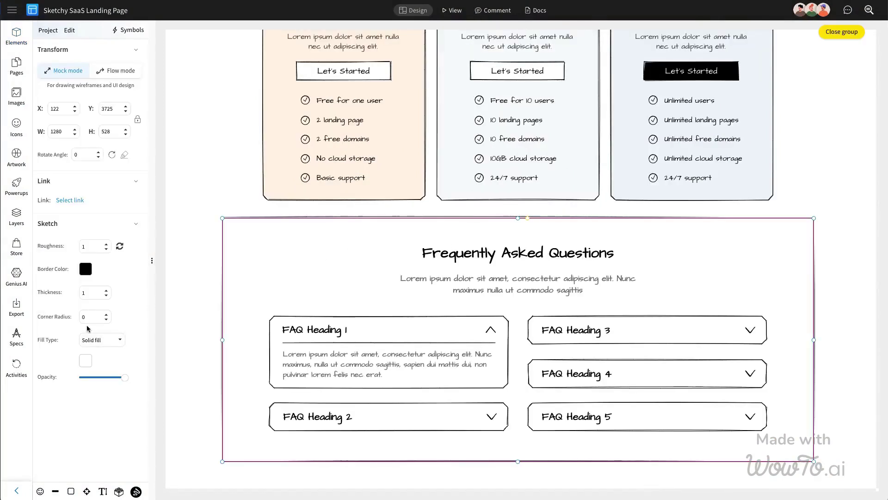
left_click(86, 360)
left_click(94, 393)
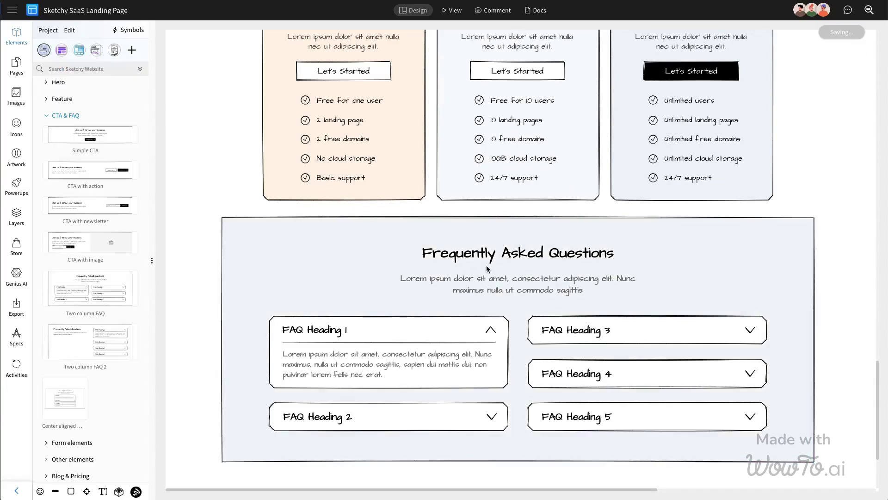
scroll(487, 269, "down", 2)
scroll(487, 269, "down", 1)
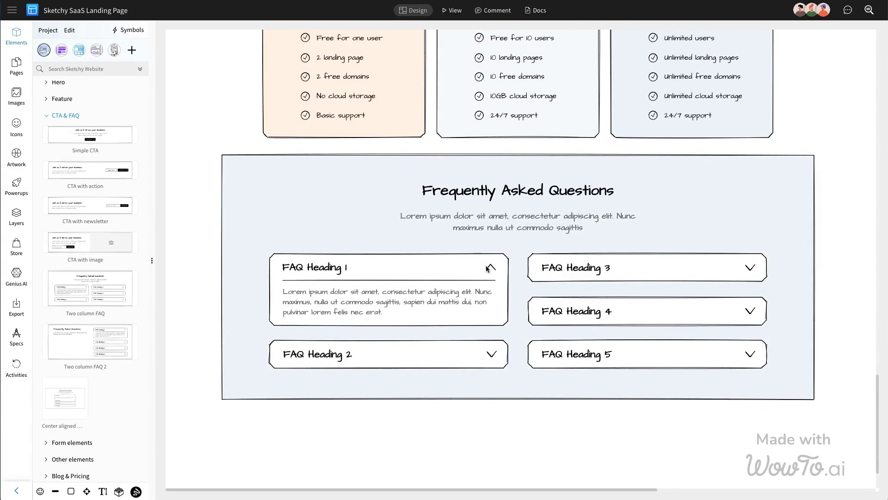
scroll(486, 268, "down", 2)
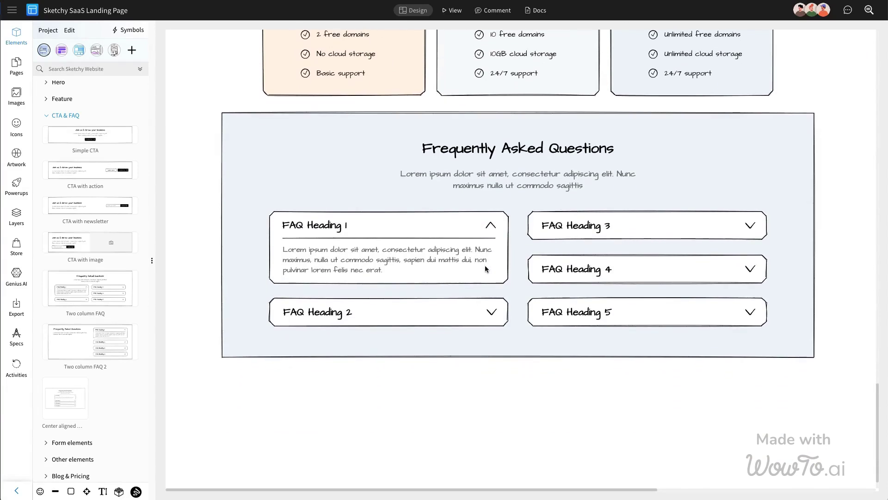
Step: Change the first FAQ heading to "Dashboard Changes" and widen its text box so the title fits on one line
left_click(343, 229)
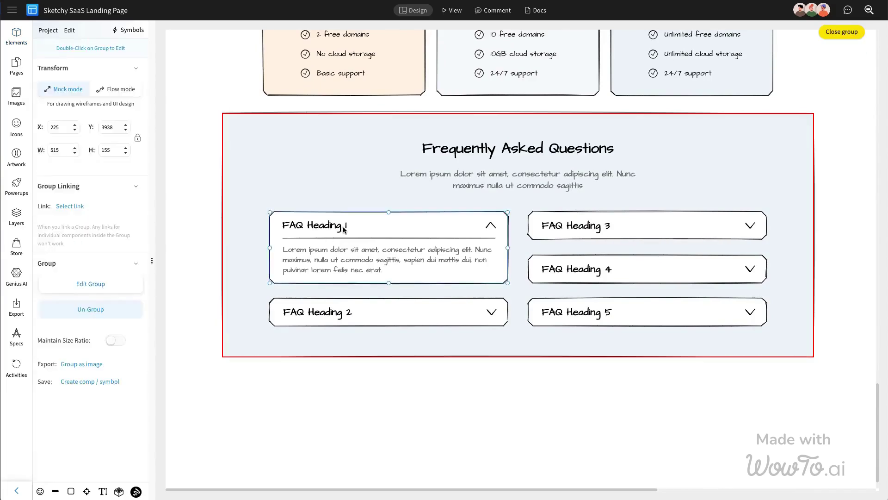
double_click(344, 228)
key("ctrl+a")
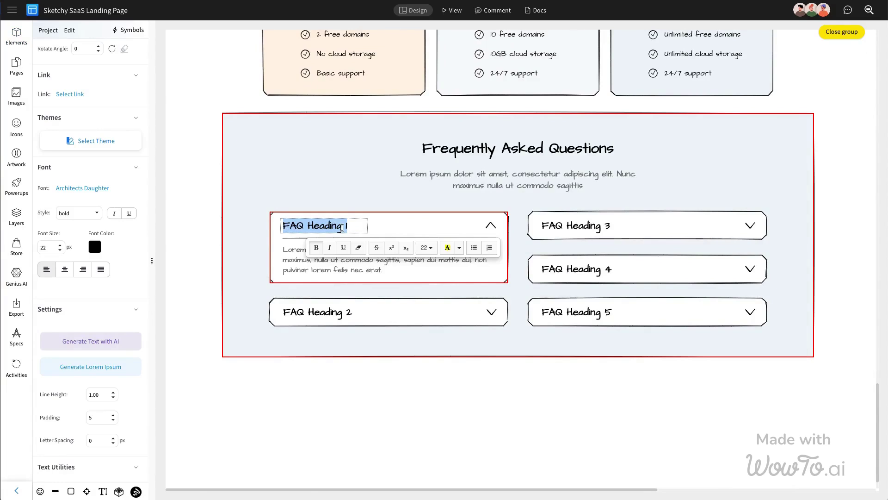
type("Dah")
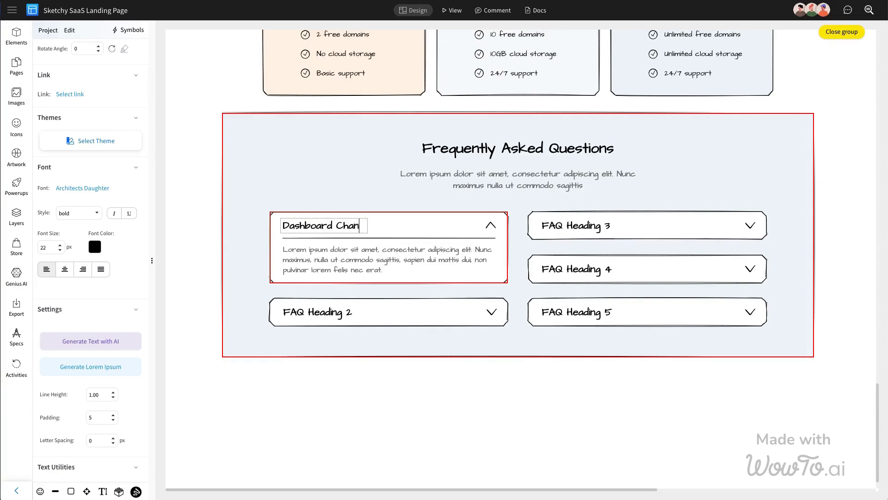
key("ctrl+a")
type("Dashboard")
key("Escape")
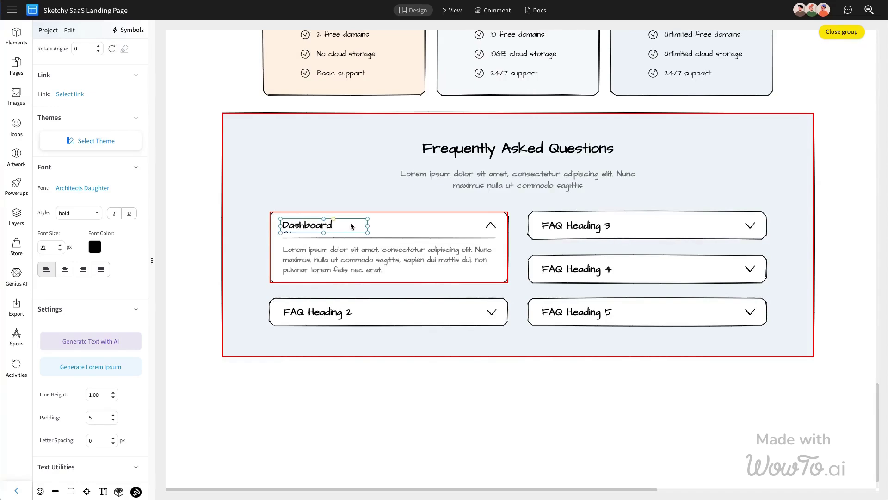
left_click_drag(370, 225, 413, 225)
key("Escape")
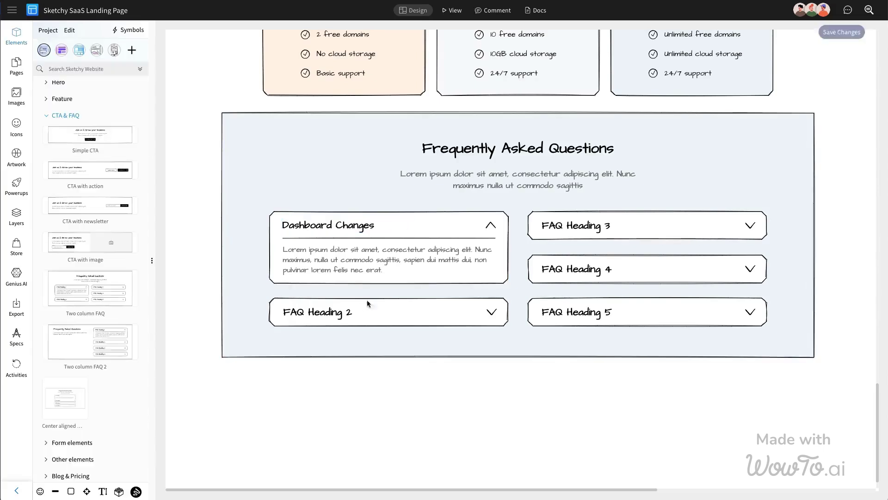
Step: Open the FAQ Heading 2 text for editing
left_click(332, 316)
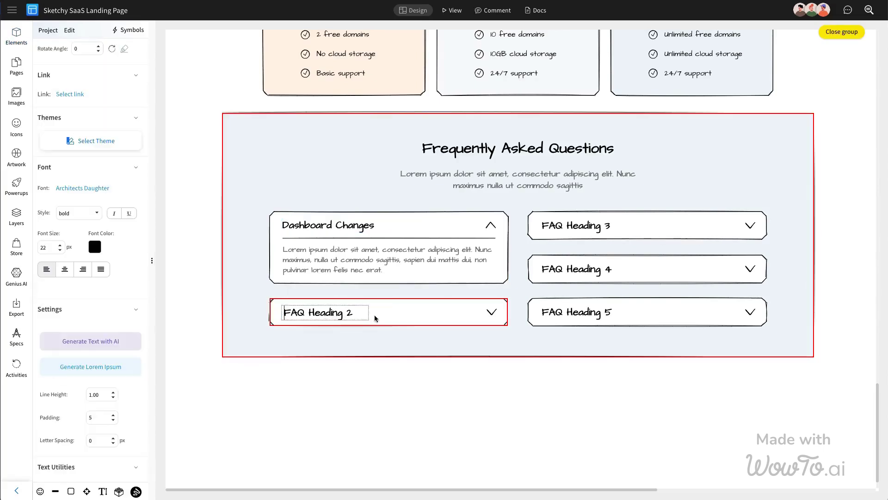
double_click(332, 314)
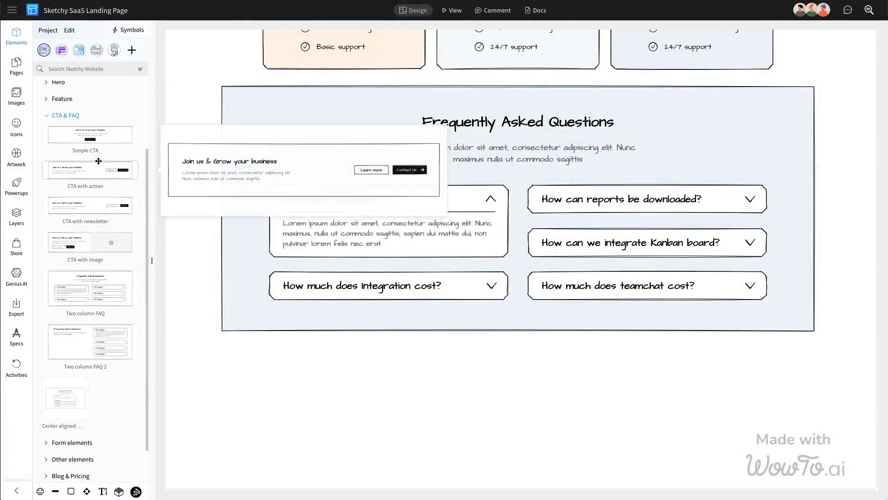
Step: Add the CTA with newsletter block directly below the Frequently Asked Questions section, matching its edges
mouse_move(99, 147)
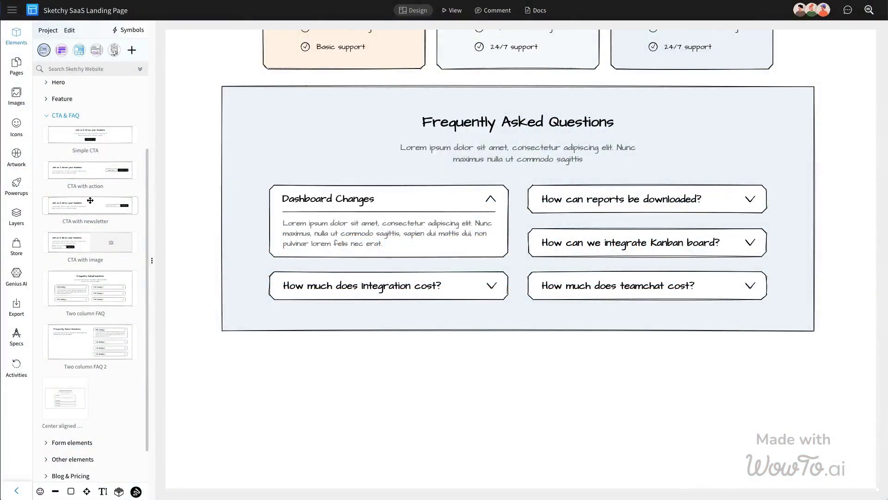
mouse_move(91, 200)
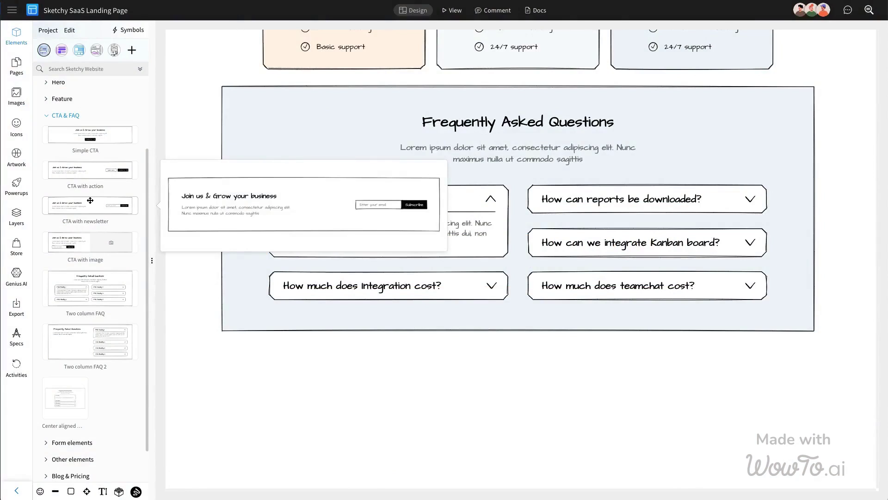
left_click_drag(95, 202, 426, 394)
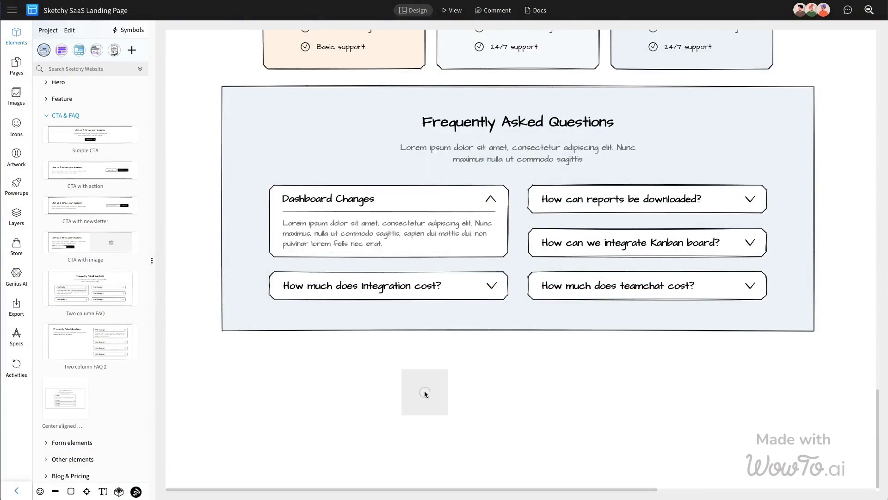
scroll(463, 386, "down", 3)
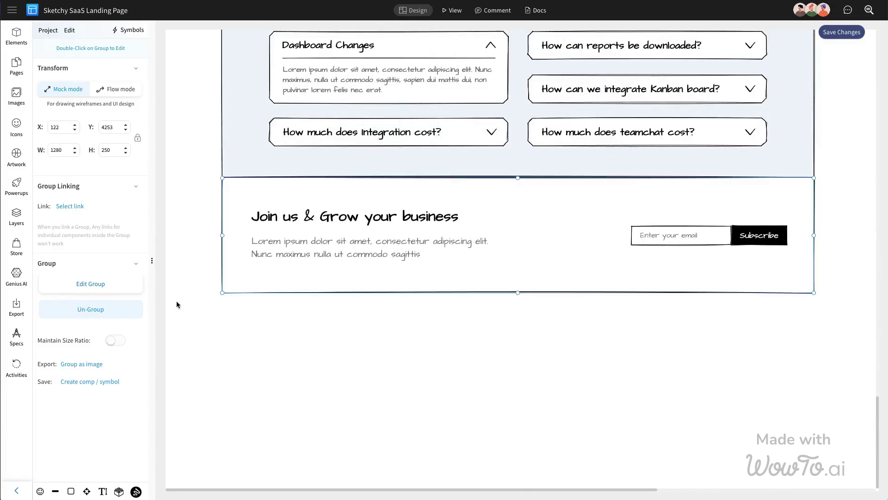
Step: Ungroup the newsletter block and extend its background box downward to a height of about 362
left_click(91, 309)
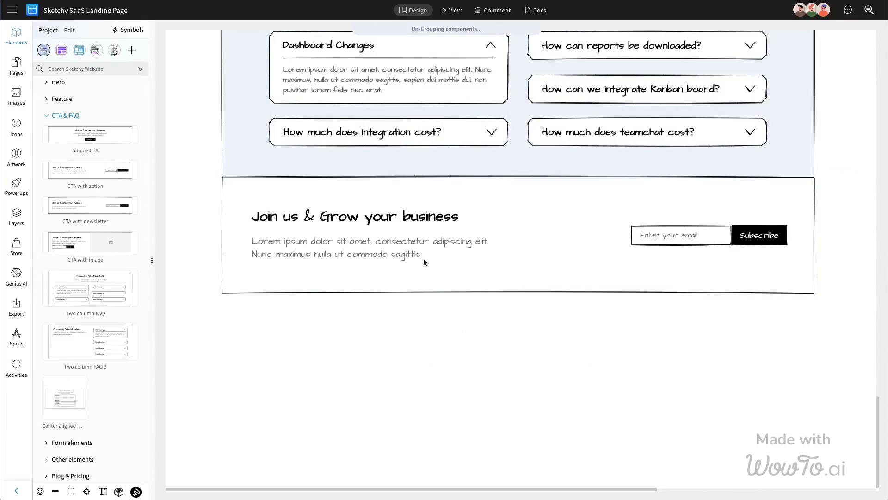
left_click(406, 240)
left_click(531, 291)
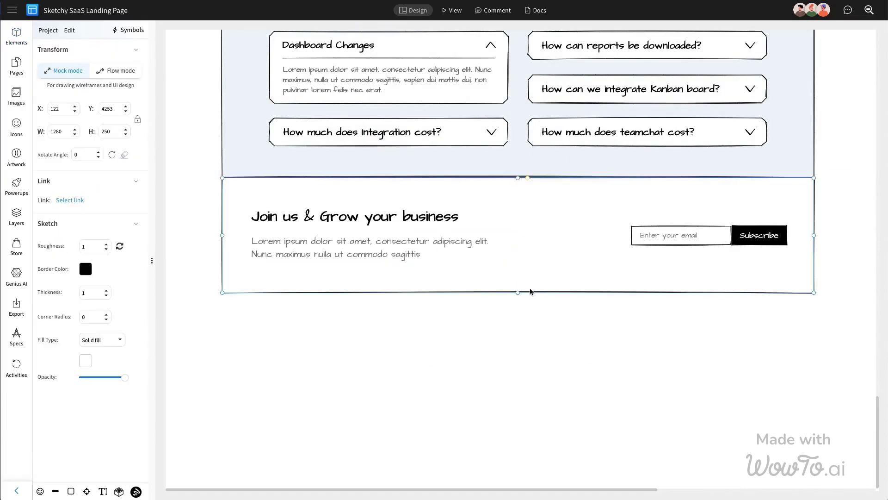
left_click_drag(517, 293, 518, 344)
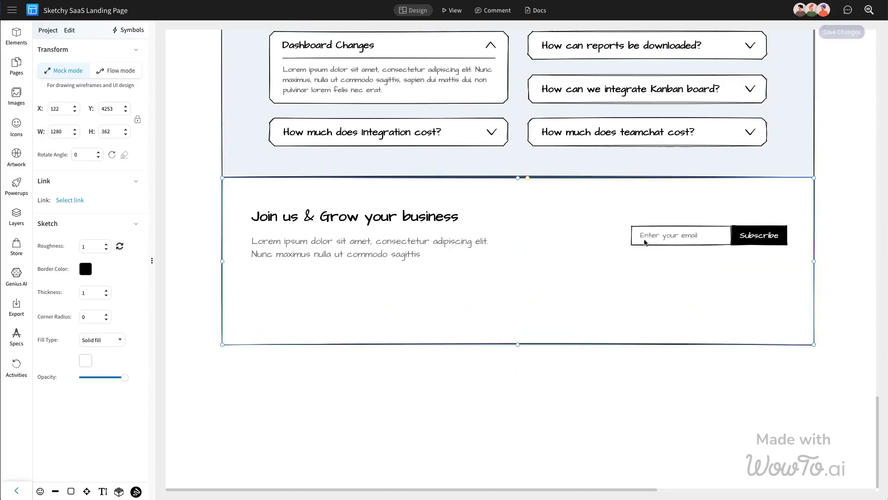
Step: Move the email field with its Subscribe button beneath the description text, near the middle of the newsletter section
left_click(684, 238)
left_click_drag(684, 238, 484, 301)
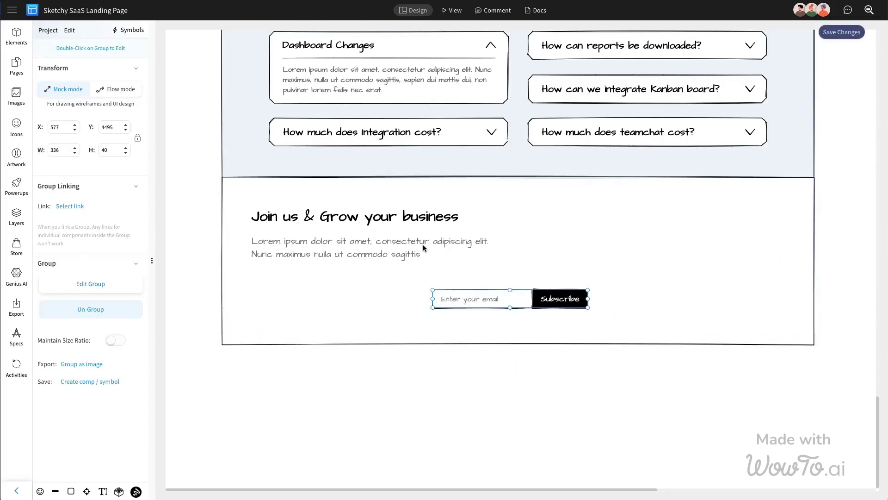
Step: Center-align the newsletter heading and description, and move both to the middle of the section above the email field
left_click(389, 256)
left_click(67, 271)
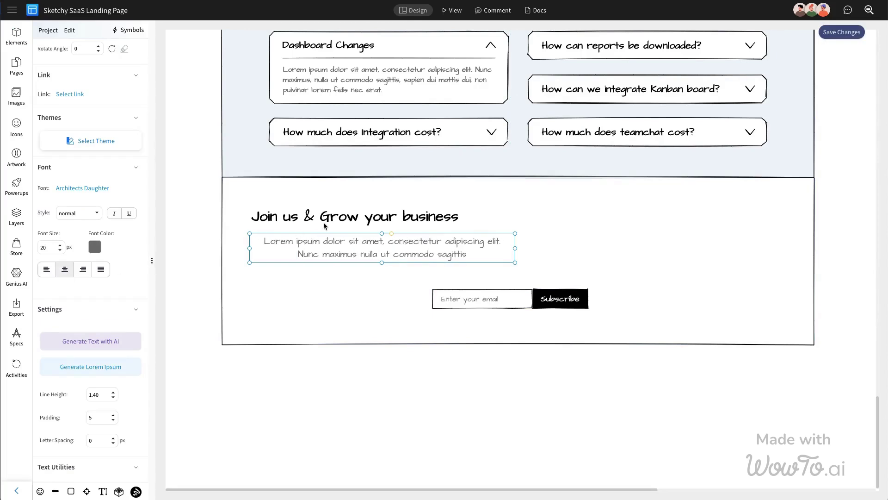
left_click(324, 224)
left_click(65, 270)
left_click(382, 247, "shift")
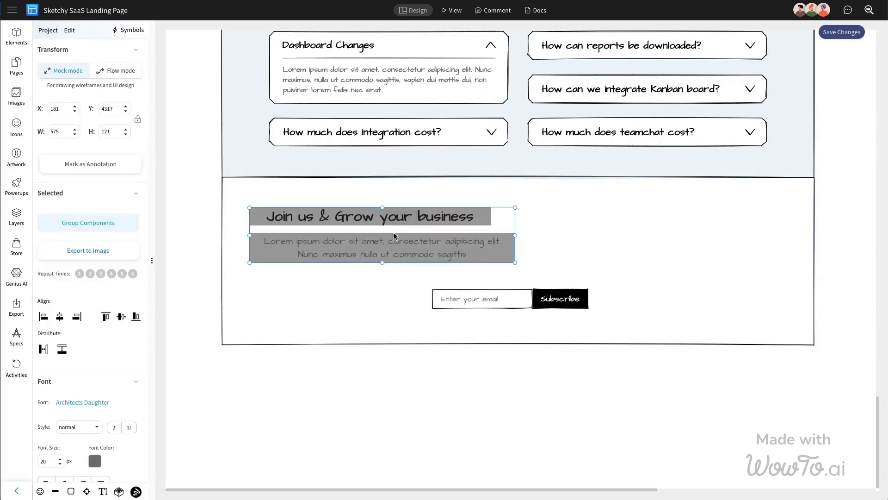
left_click_drag(407, 219, 545, 222)
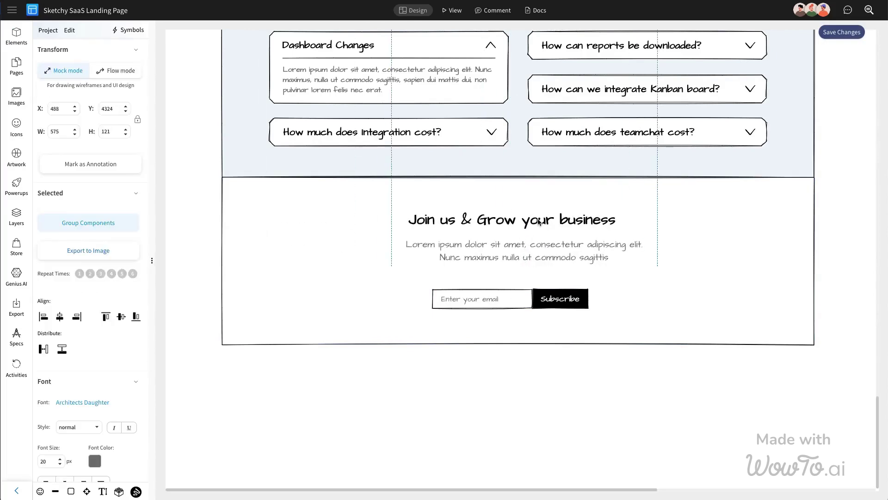
key("Escape")
Step: Copy the "OUR RESULTS" label from the results section and place the copy above the "Join us & Grow your business" heading
scroll(484, 214, "up", 4)
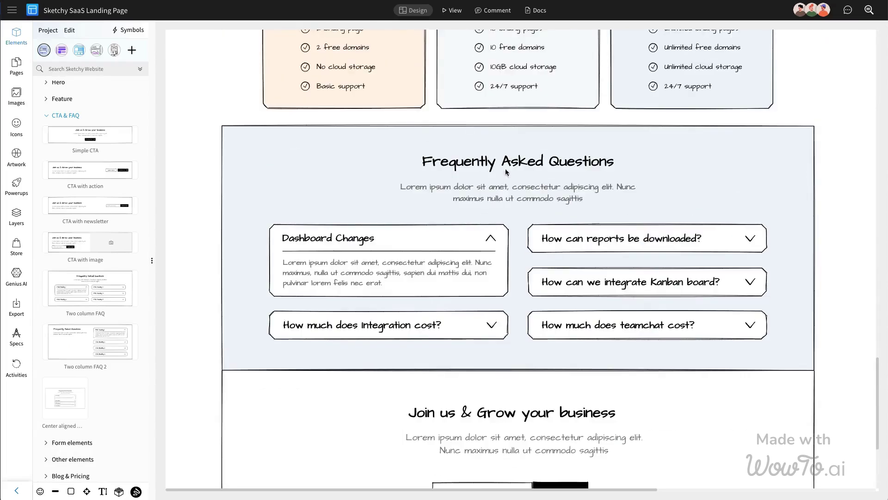
scroll(505, 172, "up", 10)
scroll(506, 170, "up", 4)
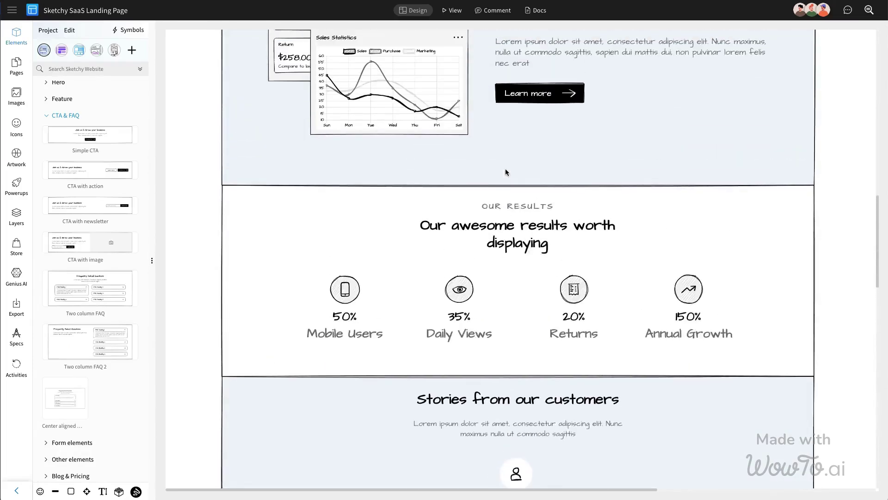
left_click(514, 207)
scroll(529, 227, "down", 12)
scroll(529, 227, "down", 10)
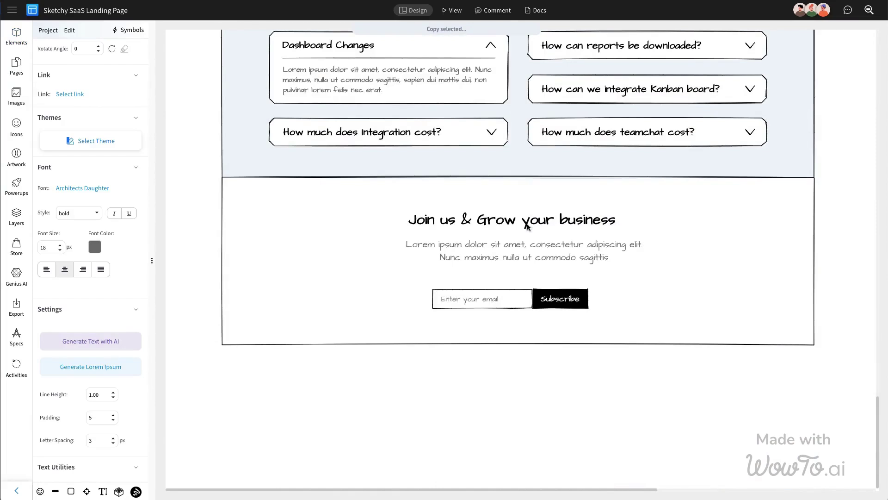
key("ctrl+v")
left_click_drag(535, 64, 531, 201)
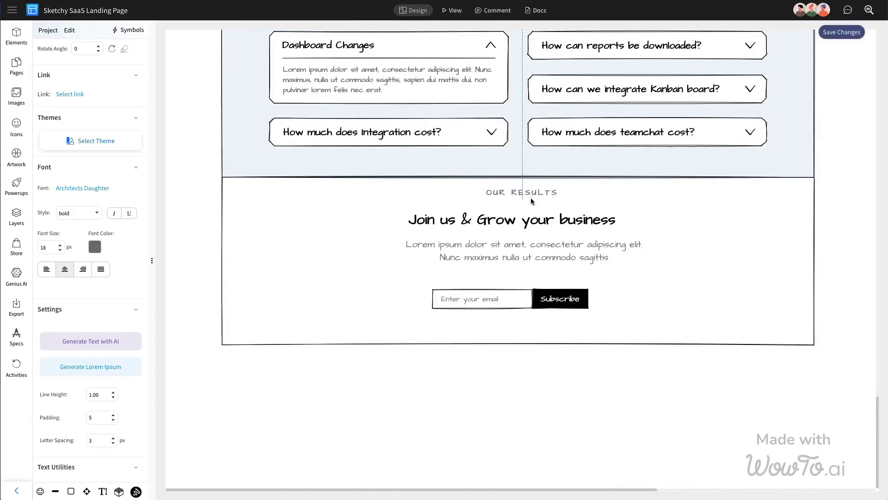
Step: Change the copied label's text to "START YOUR TRAIL" and widen its box to fit on one line
double_click(531, 202)
type("START YOUR TR")
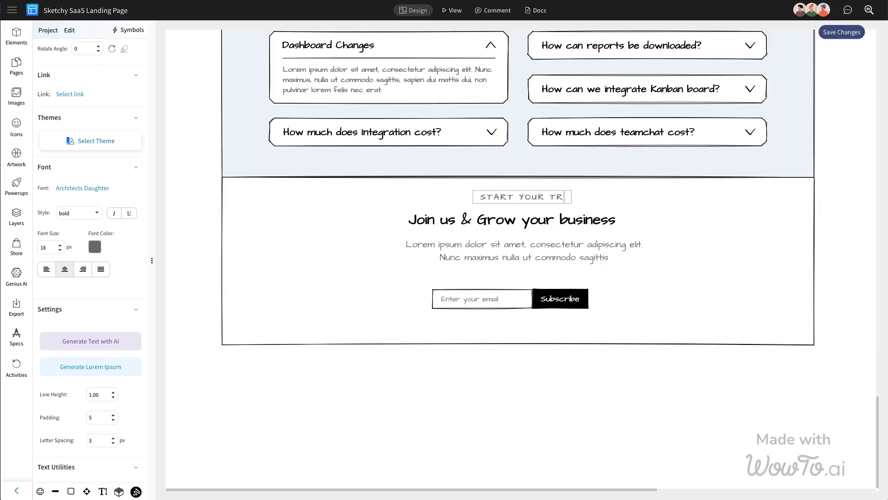
type("AIL")
key("ctrl+s")
left_click(536, 198)
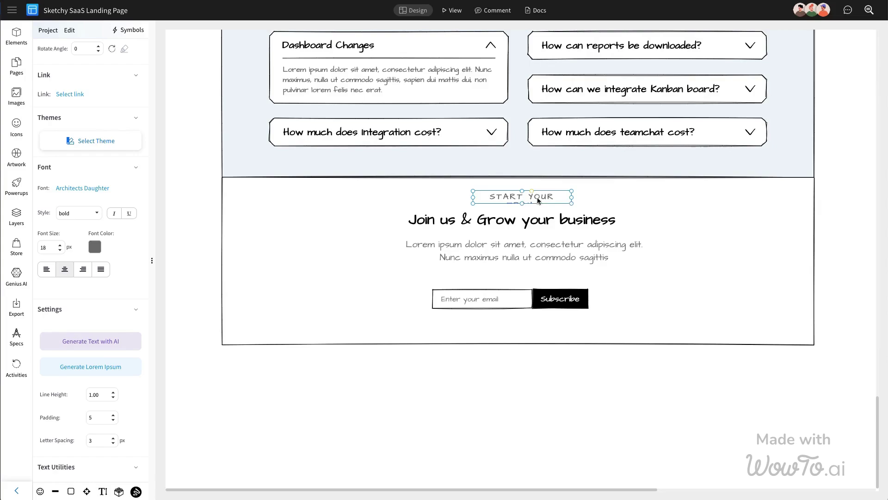
left_click_drag(571, 198, 627, 199)
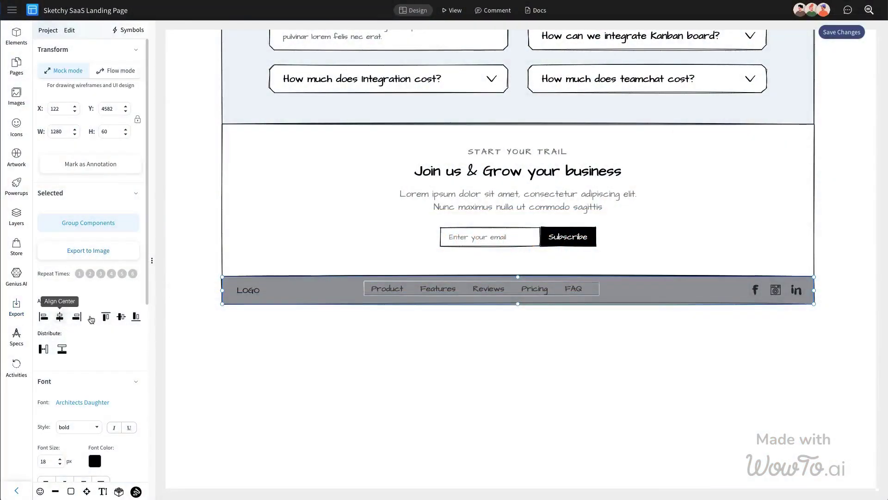
Step: Center the menu horizontally in the footer bar and replace its items with "About, Privacy, Terms, Contact"
left_click(60, 317)
left_click(565, 289)
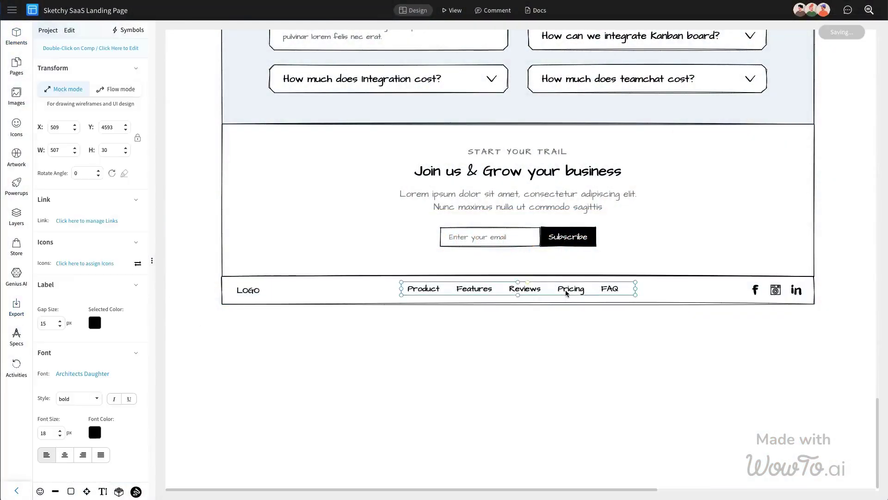
double_click(565, 290)
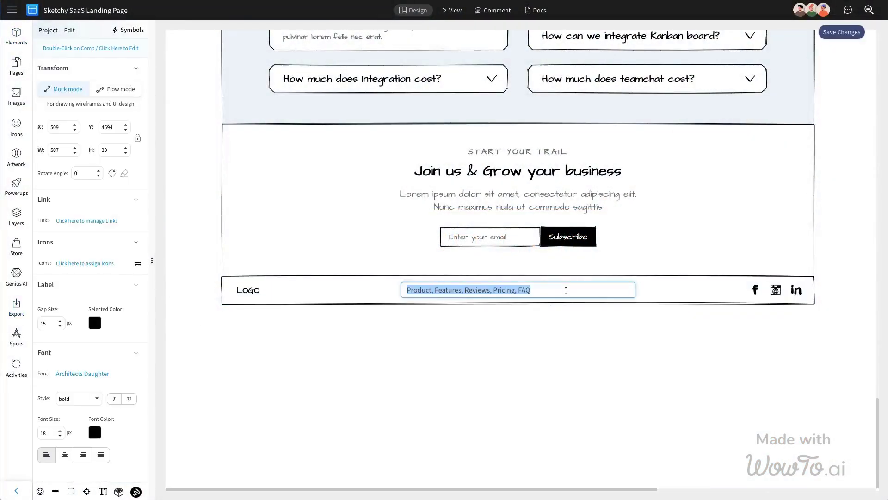
type("About, Privacy, Terms, Contact")
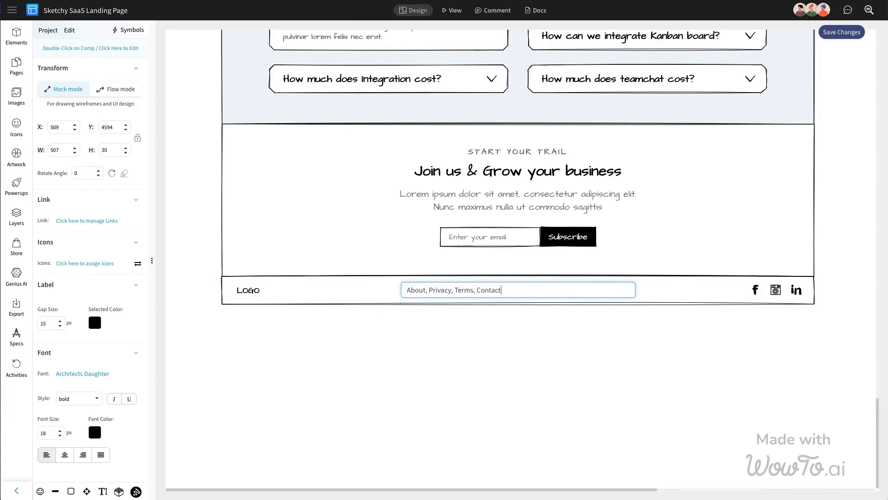
key("Return")
Step: Center-align the item labels within the footer menu
left_click(559, 293)
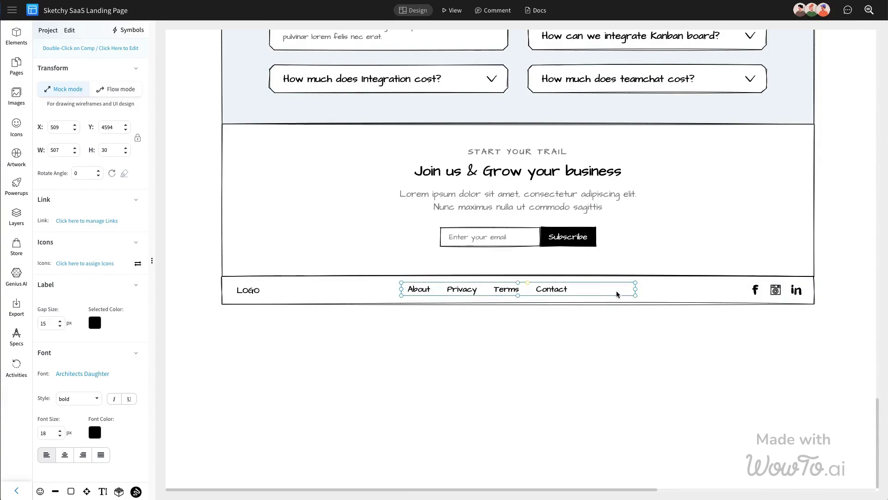
left_click(65, 454)
left_click(678, 290)
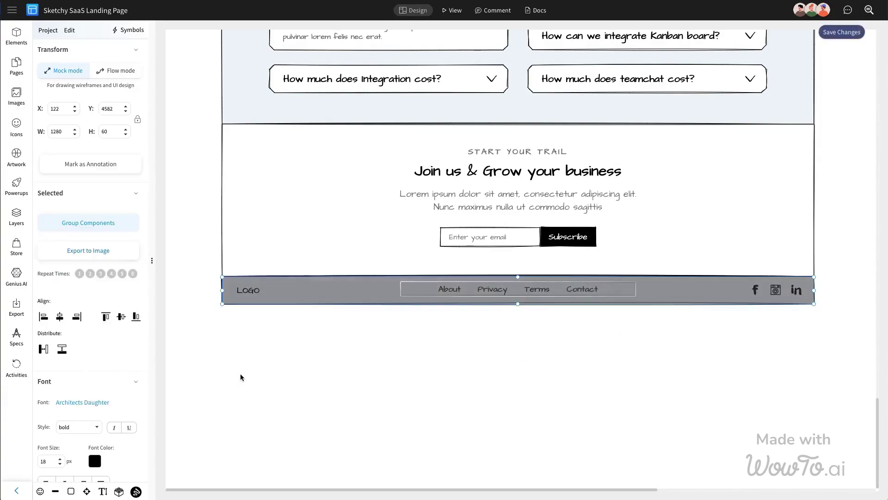
left_click(538, 247)
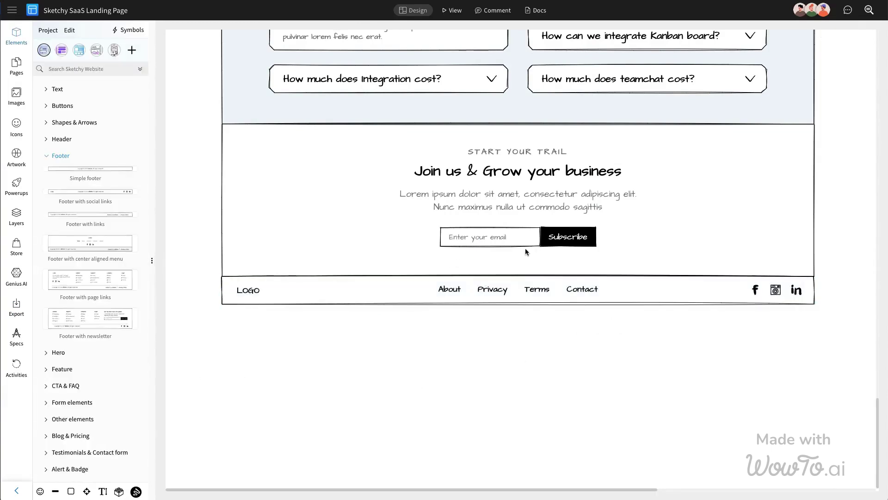
Step: Fill the footer bar's background with the light blue favorite color
left_click(660, 291)
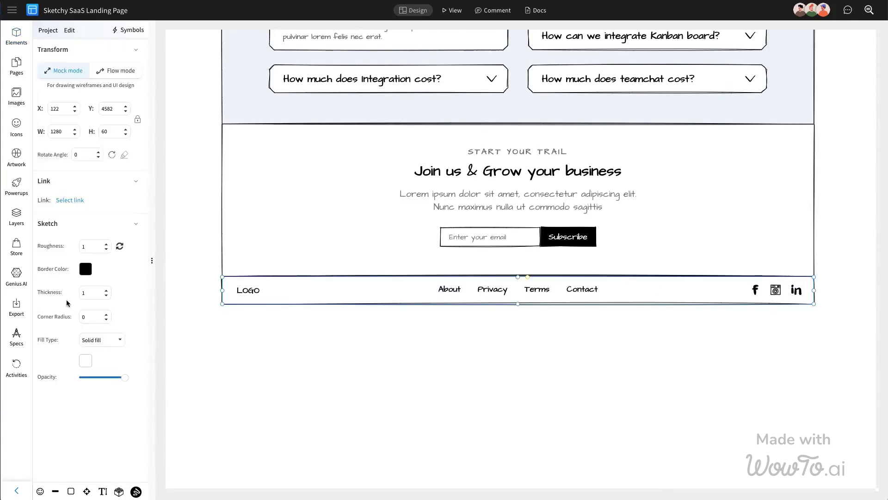
left_click(87, 365)
left_click(93, 395)
left_click(601, 329)
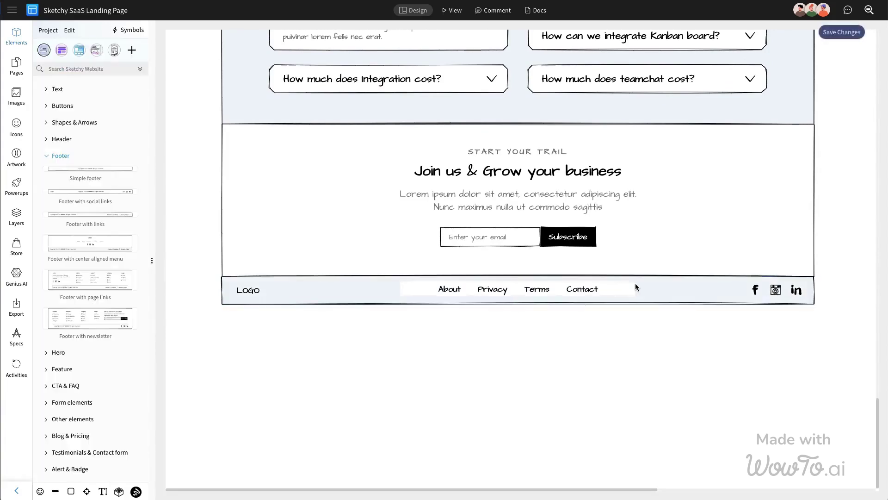
Step: Fill the footer menu's background with the light blue favorite color to match the footer bar
left_click(615, 289)
scroll(105, 403, "down", 3)
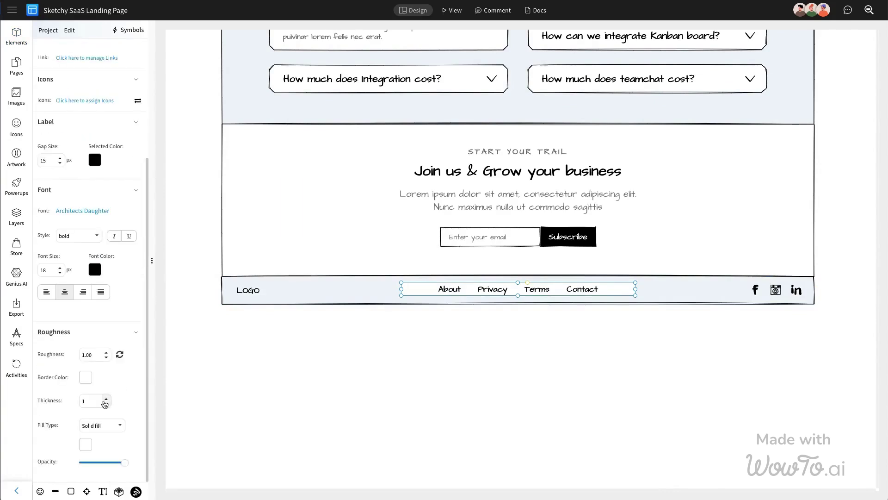
left_click(88, 380)
left_click(88, 380)
left_click(85, 444)
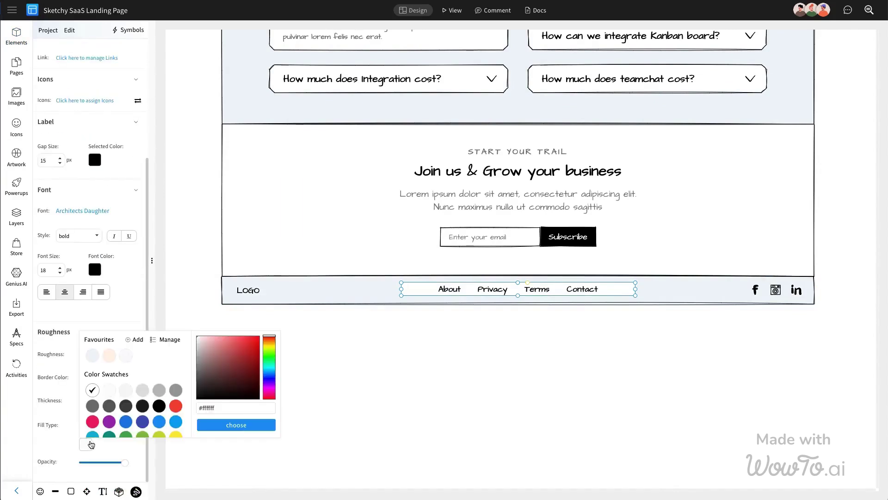
left_click(92, 355)
key("Escape")
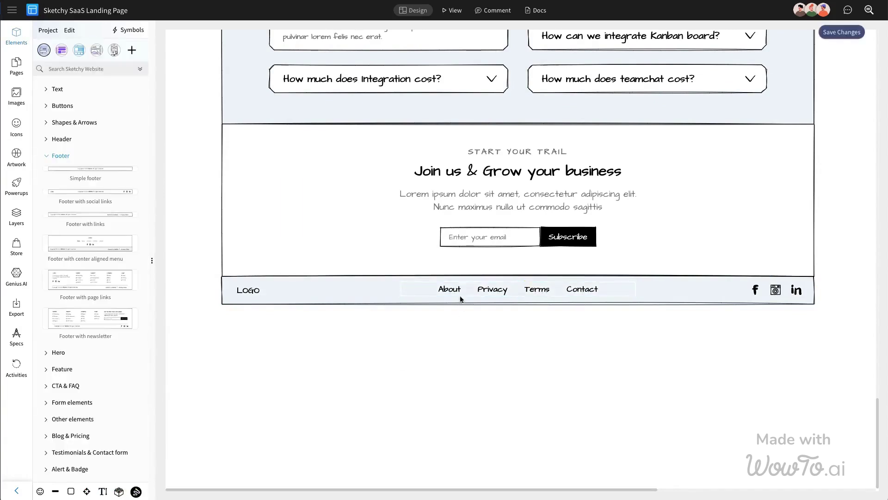
Step: Set the footer menu's border color to the same light blue favorite
left_click(448, 290)
left_click(85, 377)
left_click(92, 408)
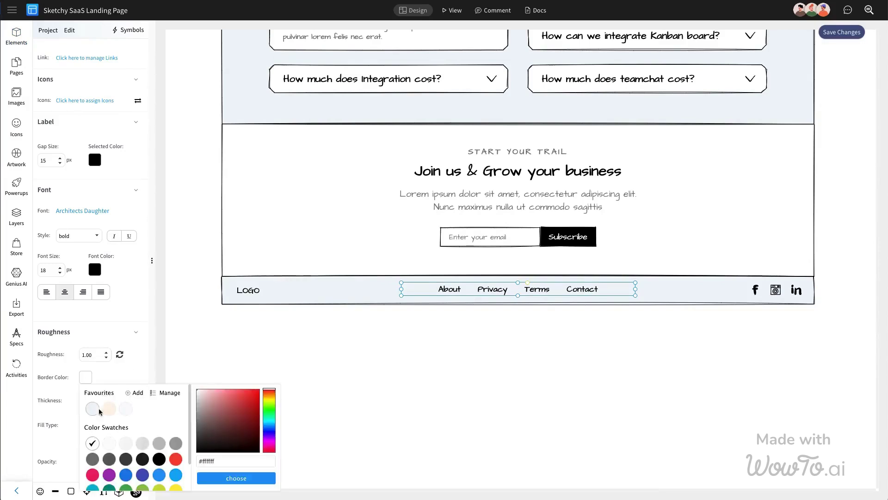
key("Escape")
left_click(531, 293)
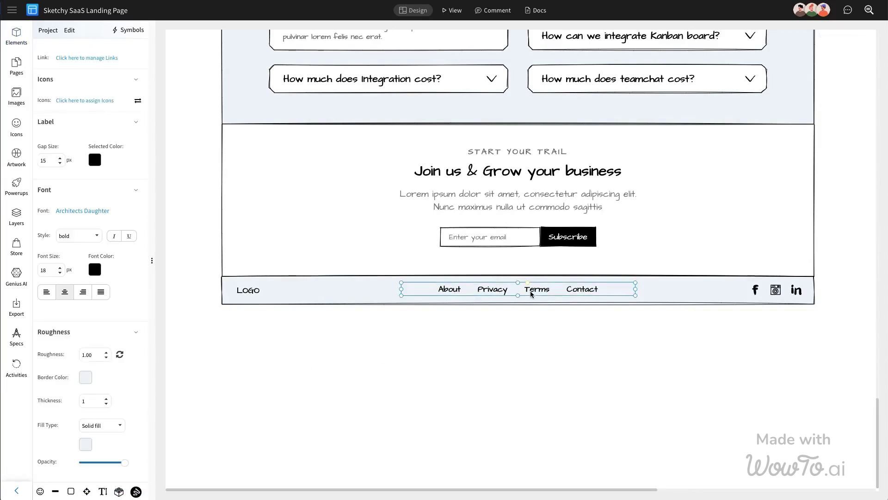
left_click(693, 291)
key("Escape")
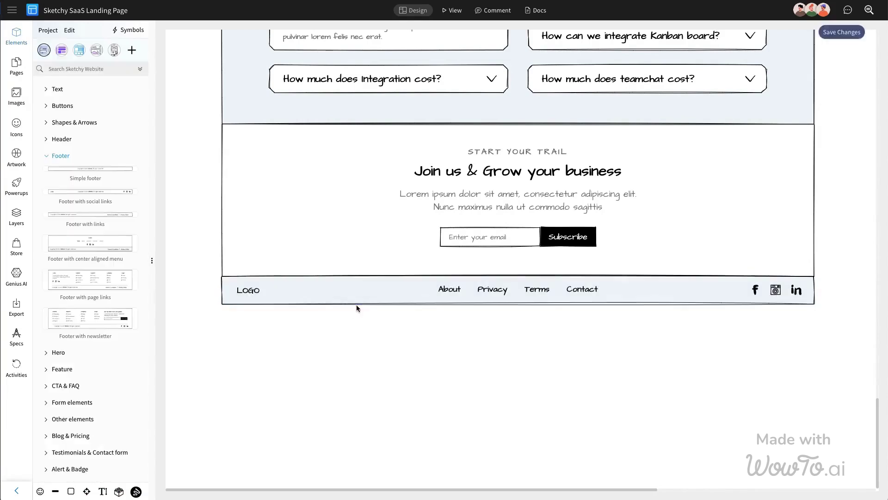
Step: Check the overall width and height of the whole landing page with all its components selected
scroll(365, 283, "up", 10)
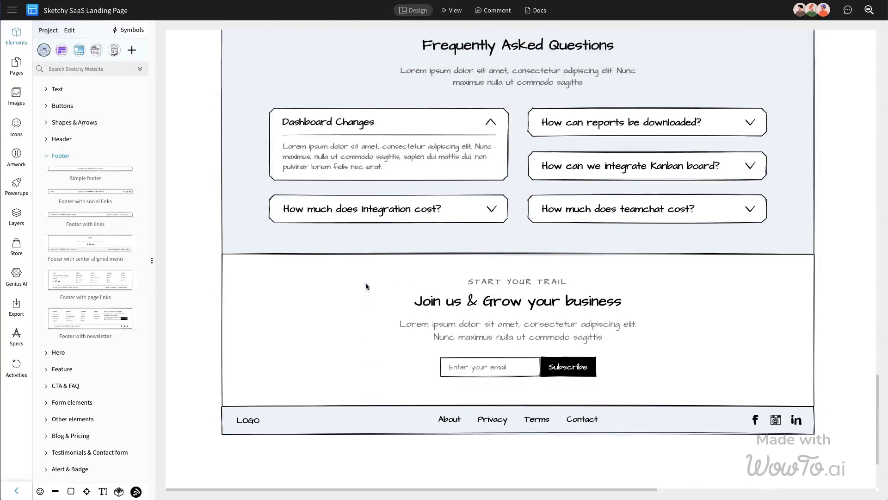
scroll(366, 285, "up", 15)
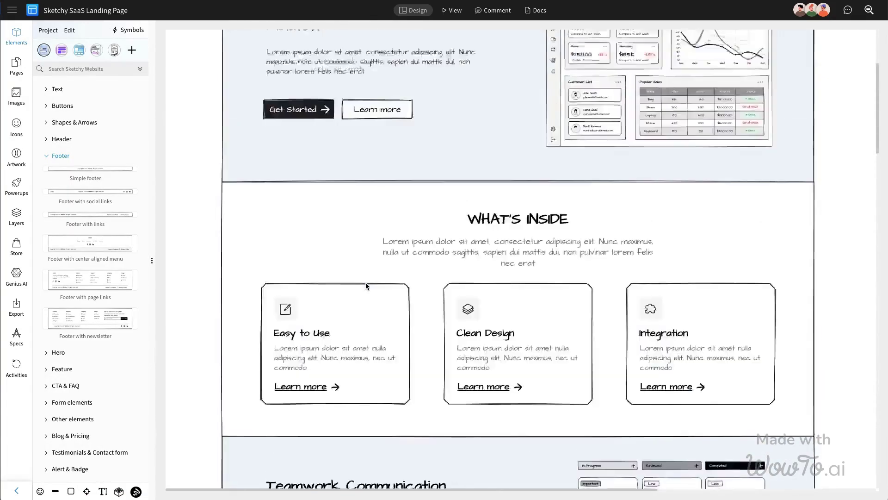
key("ctrl+a")
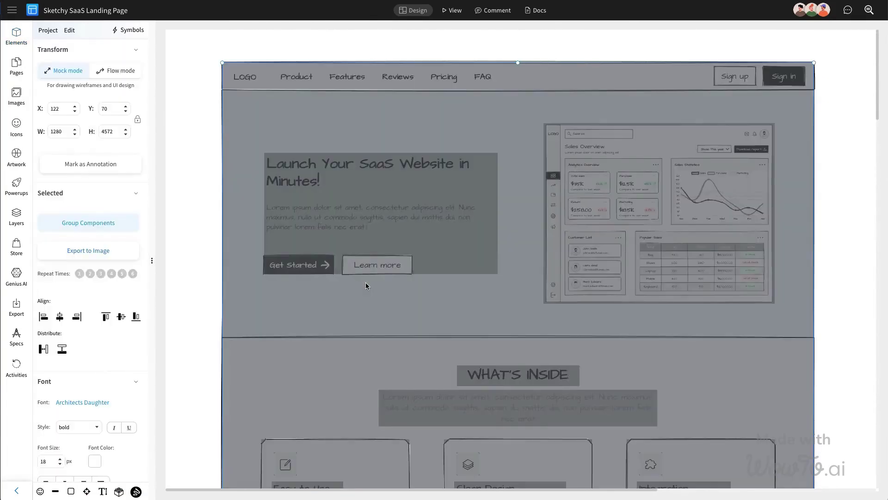
key("Escape")
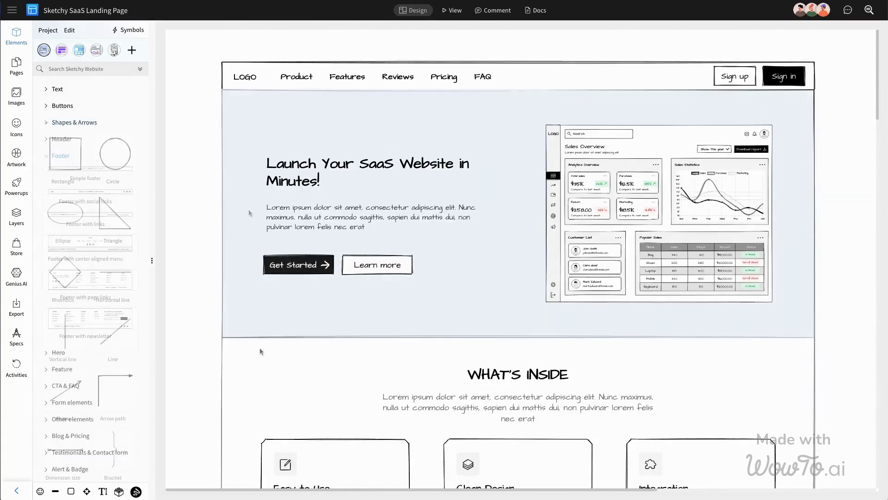
Step: Examine the border settings of the header, the What's Inside section and the Our Results section
left_click(260, 347)
left_click(551, 72)
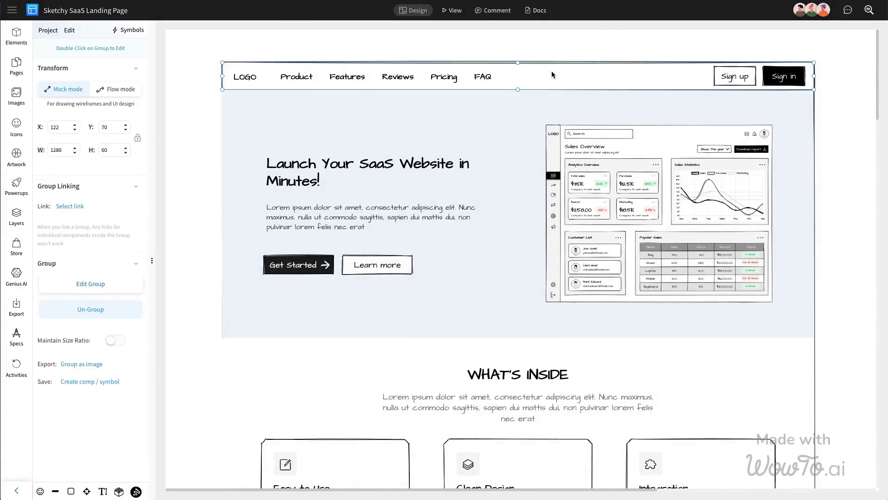
left_click(820, 355)
left_click(814, 366)
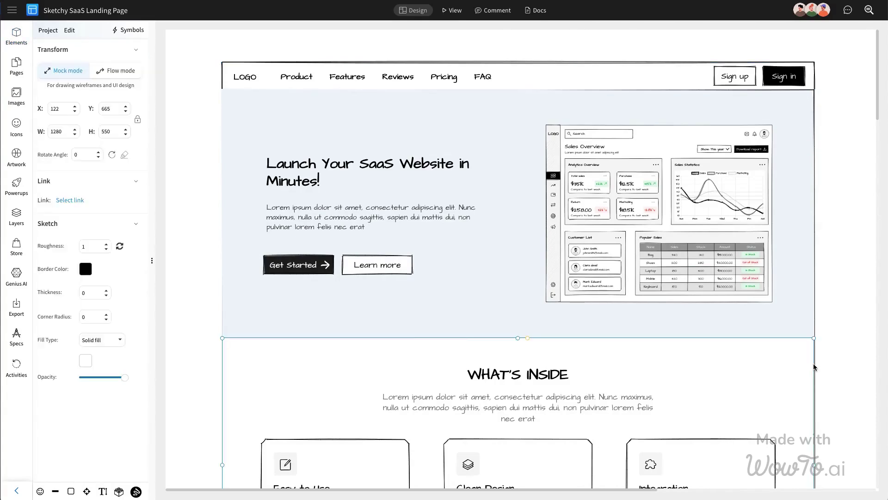
scroll(815, 363, "down", 15)
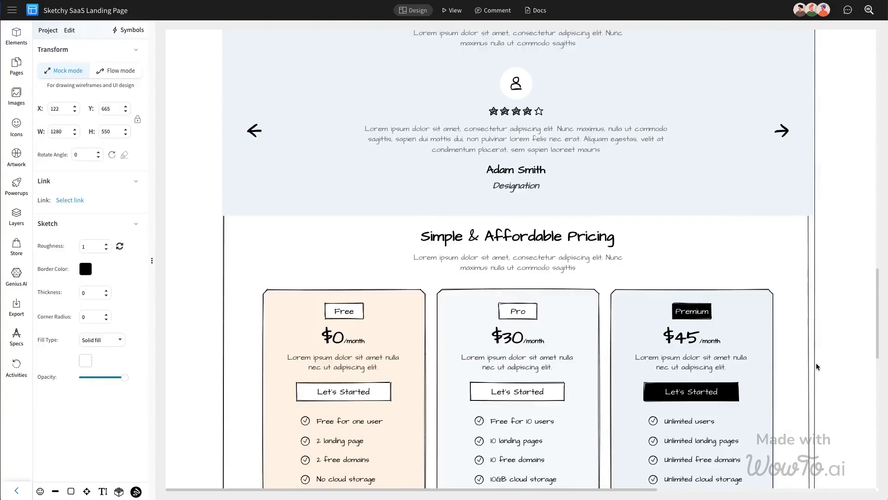
scroll(801, 362, "up", 10)
left_click(791, 342)
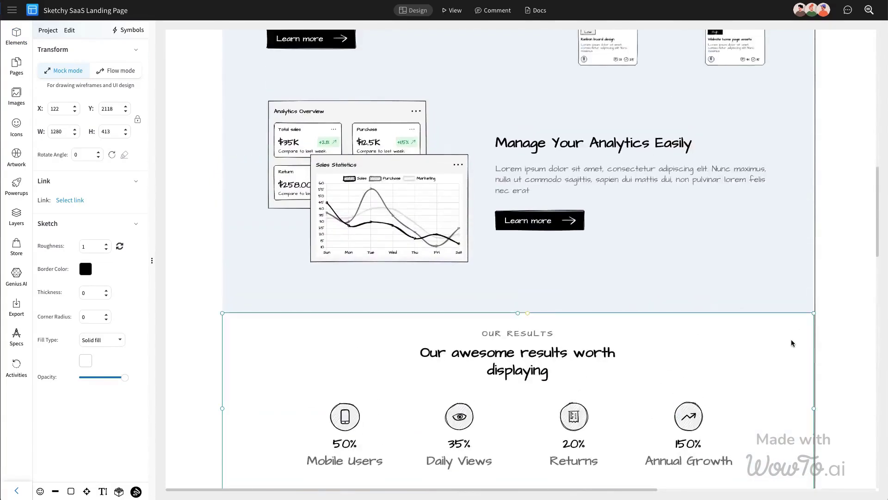
Step: Redraw the sketch border of the outer rectangle that frames the whole landing page
scroll(801, 342, "down", 15)
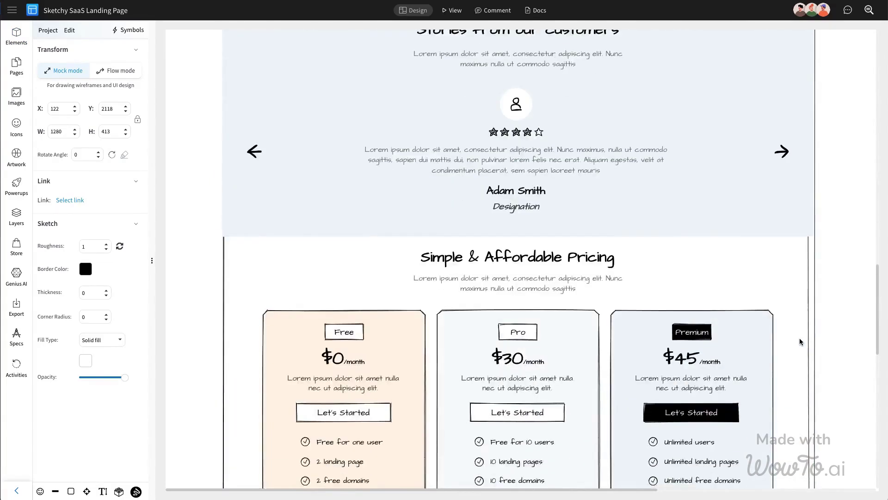
scroll(801, 341, "up", 2)
left_click(803, 312)
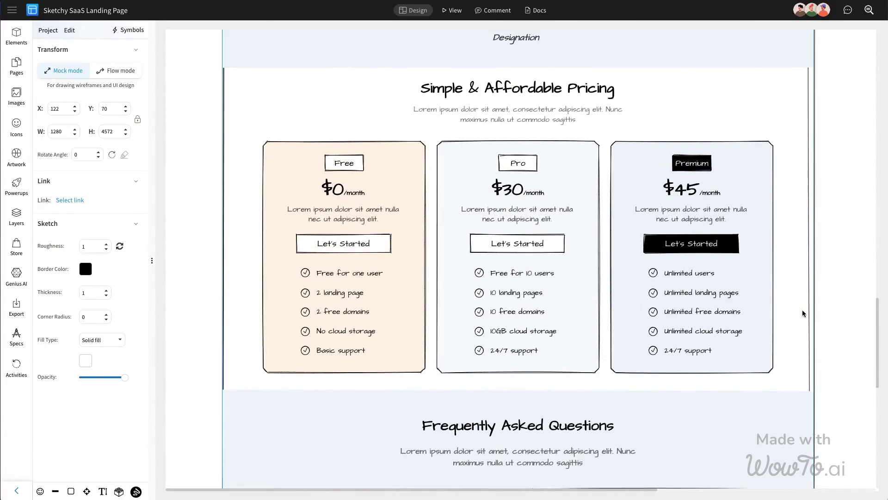
scroll(704, 301, "up", 20)
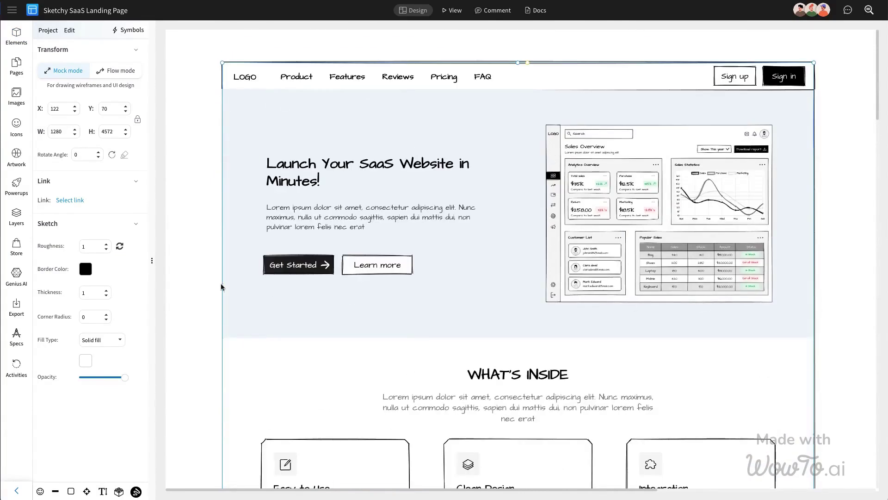
left_click(120, 246)
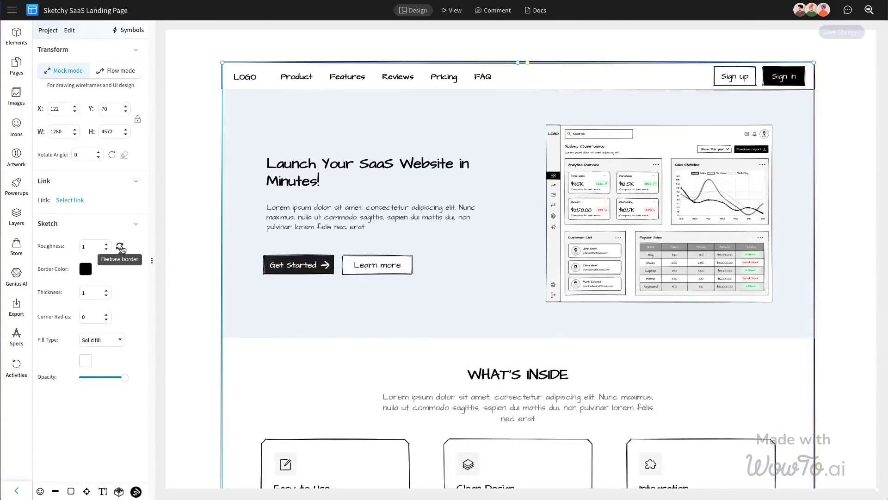
left_click(881, 214)
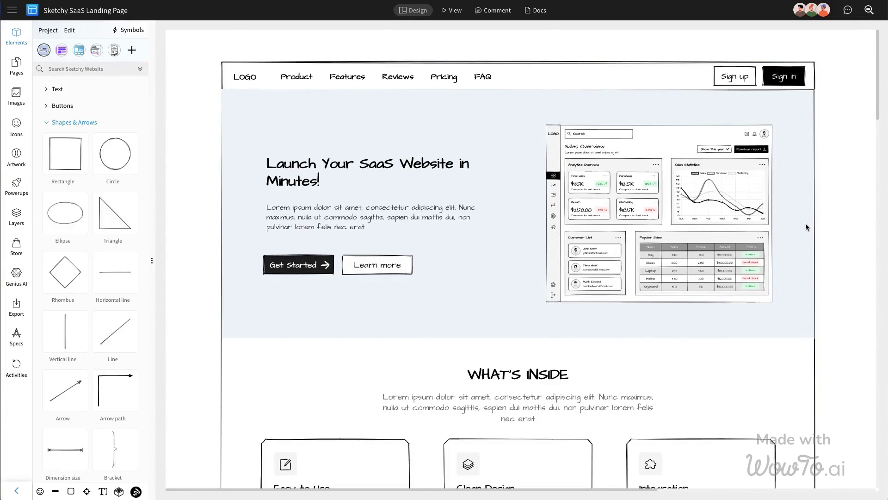
Step: Ungroup the header and remove the border line of its background rectangle
scroll(805, 225, "down", 5)
scroll(805, 224, "up", 5)
left_click(595, 77)
left_click(91, 309)
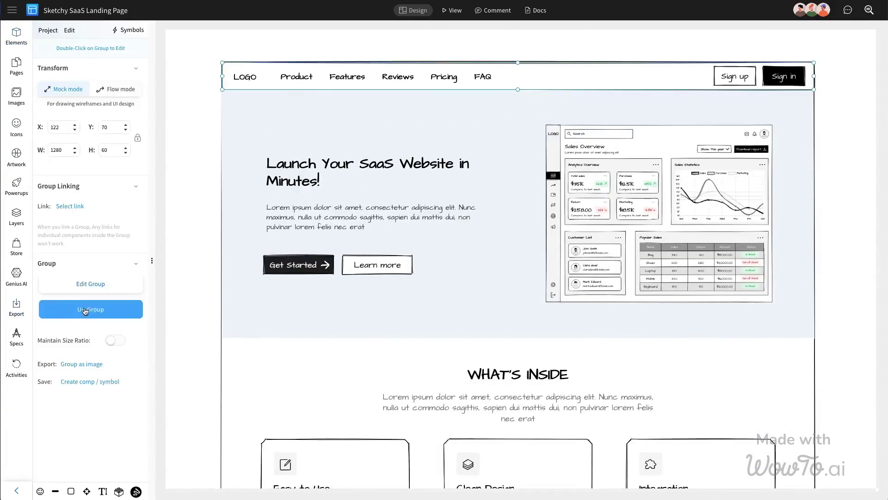
left_click(531, 73)
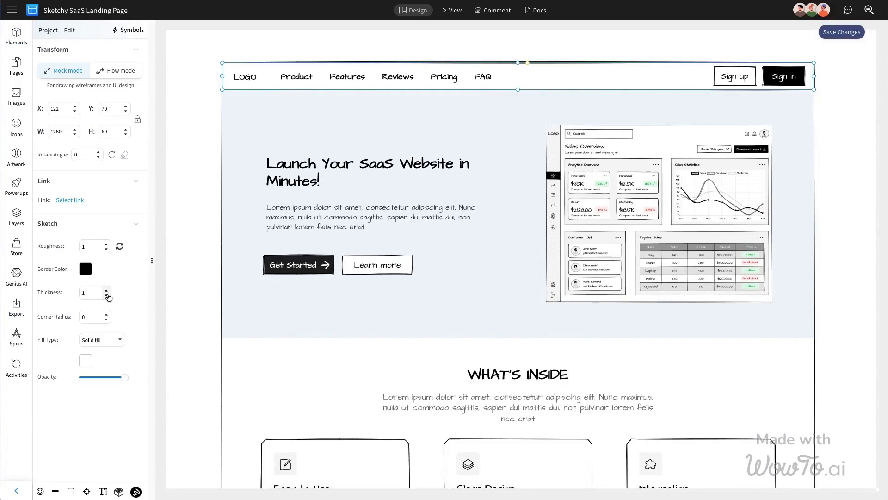
left_click(169, 254)
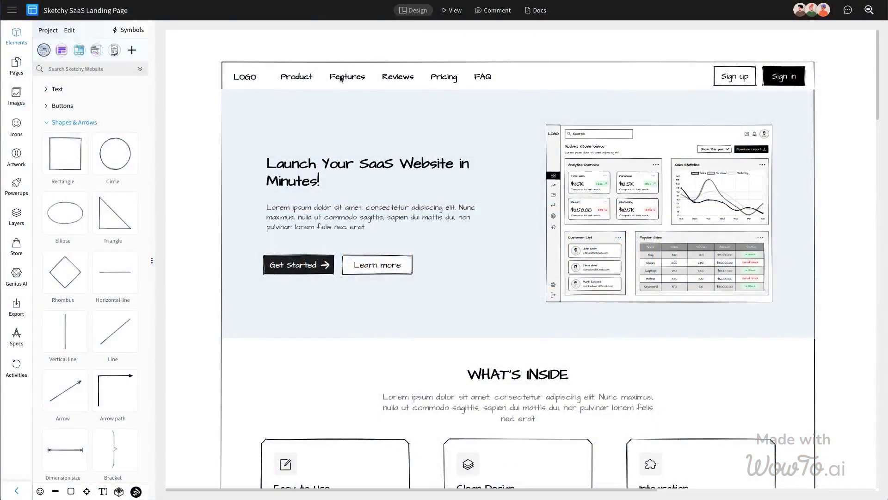
Step: Enable linking on the header menu and link the Product item internally to the hero heading "Launch Your SaaS Website in Minutes!"
left_click(341, 78)
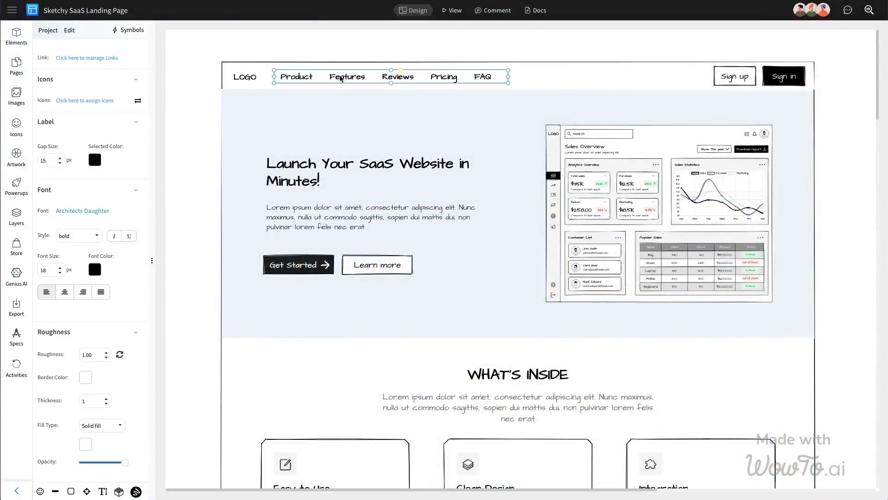
scroll(97, 108, "up", 4)
left_click(103, 221)
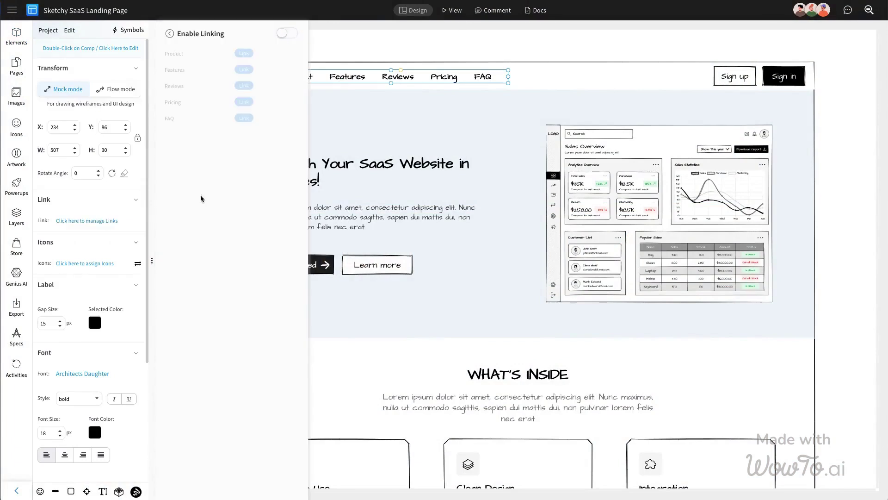
left_click(243, 54)
left_click(276, 54)
left_click(262, 116)
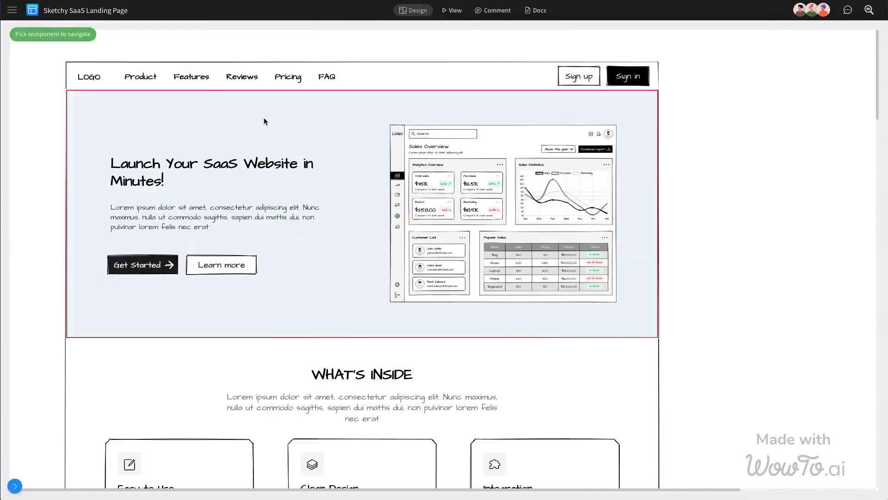
left_click(359, 156)
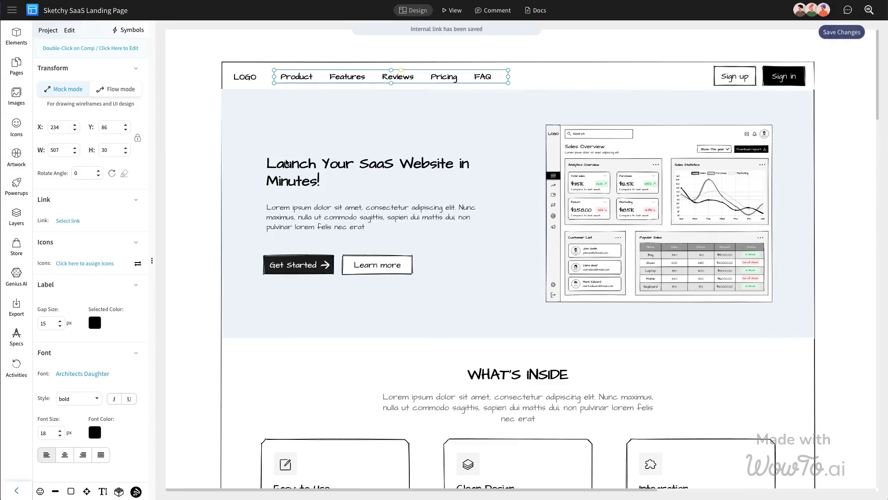
Step: Link the header menu's Features item internally to a rectangle component on the page
left_click(68, 220)
left_click(250, 71)
left_click(277, 54)
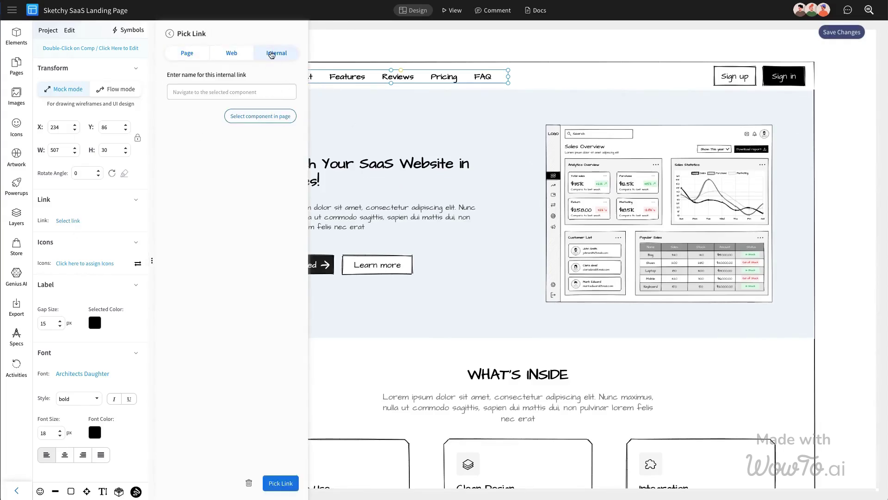
left_click(273, 116)
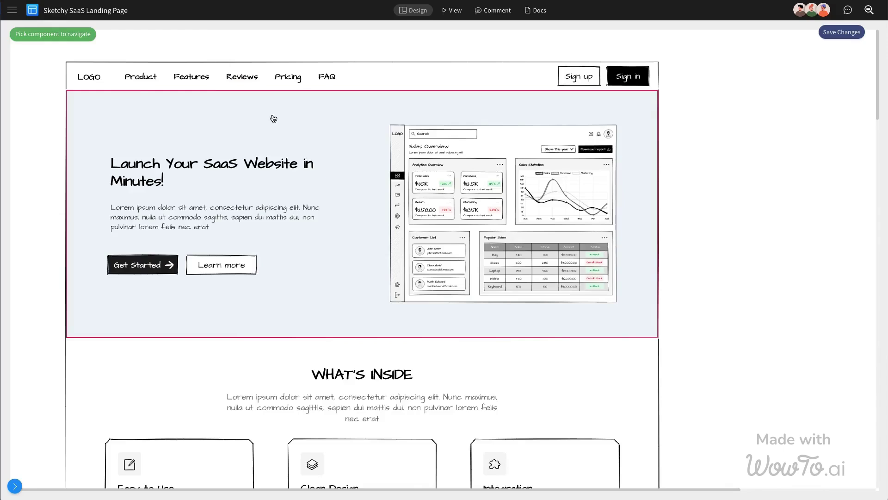
left_click(434, 289)
scroll(346, 85, "down", 3)
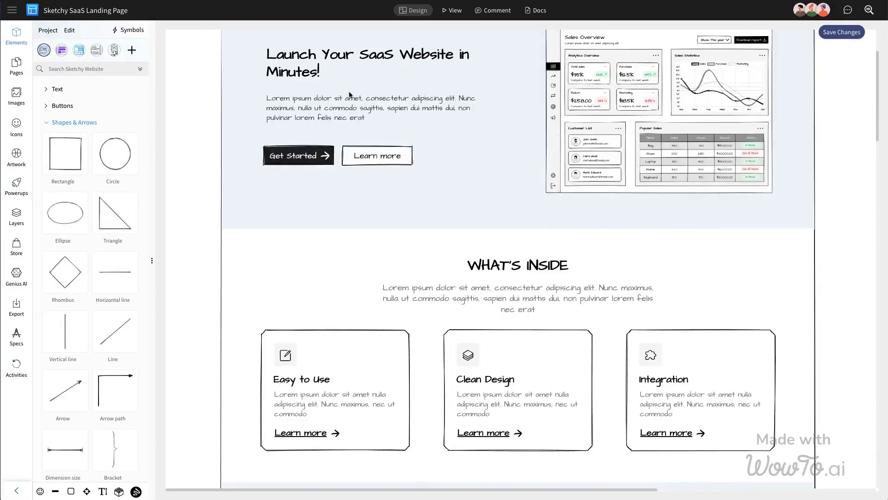
Step: Reselect the header menu and relink its Features item internally to the What's Inside section
scroll(350, 95, "up", 3)
left_click(399, 100)
left_click(398, 78)
left_click(90, 221)
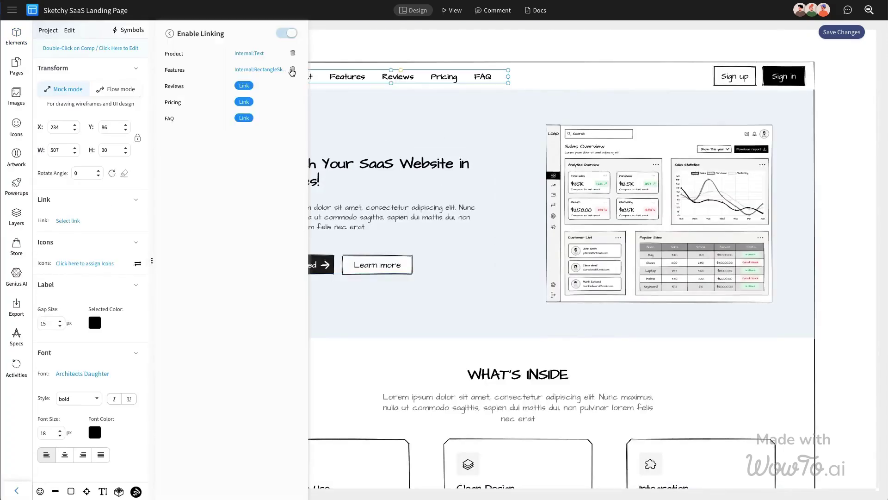
left_click(255, 70)
left_click(271, 116)
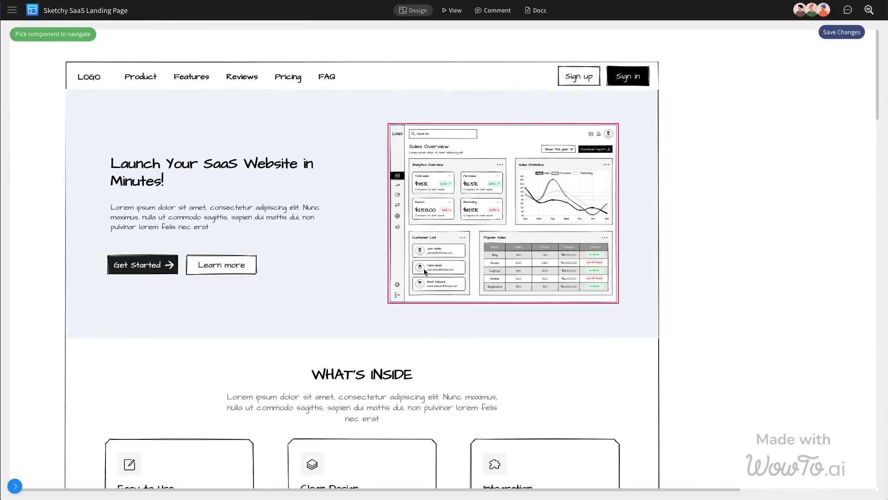
left_click(338, 373)
Step: Link the header menu's Reviews item internally to the "Stories from our customers" heading
left_click(70, 221)
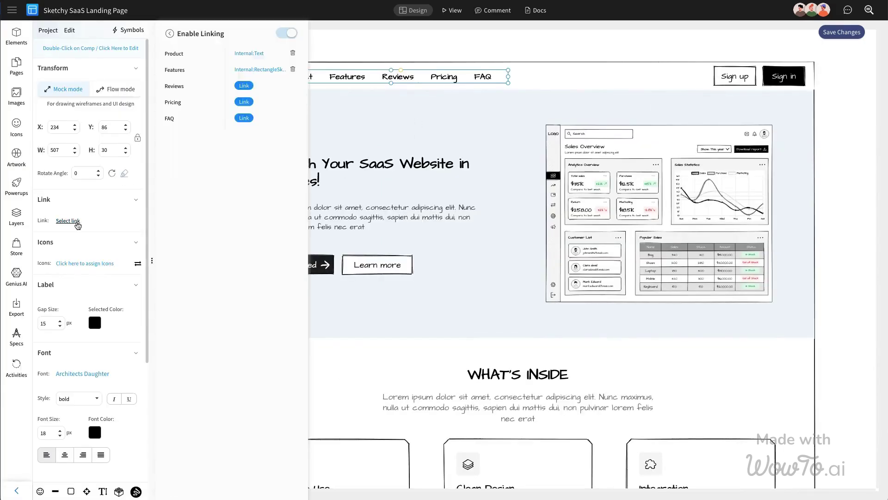
left_click(247, 86)
left_click(277, 55)
left_click(267, 115)
scroll(375, 257, "down", 15)
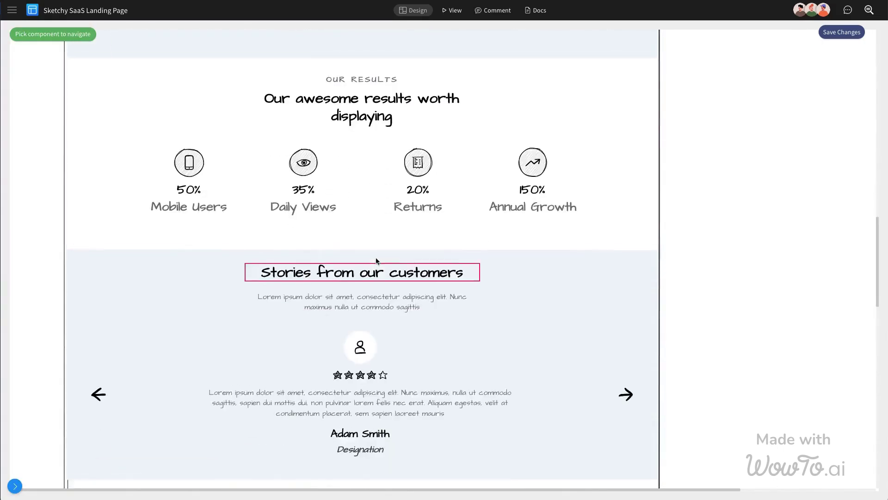
left_click(376, 258)
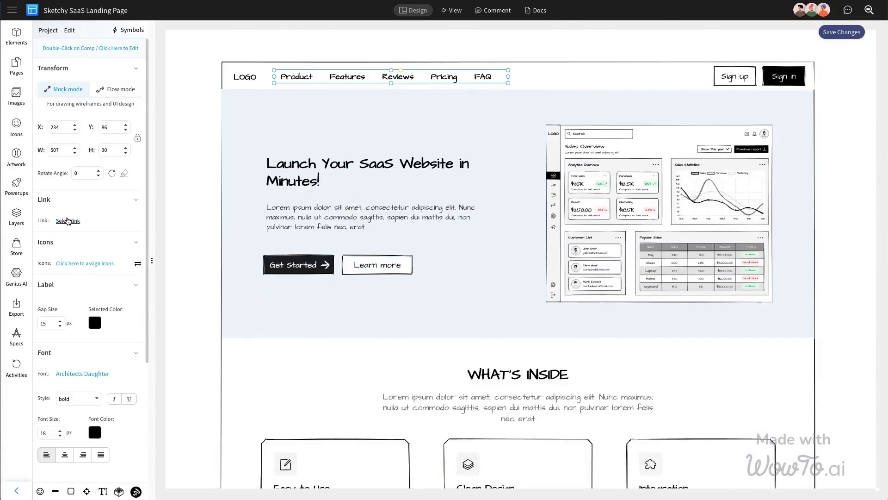
Step: Link the header menu's Pricing item internally to the "Simple & Affordable Pricing" heading
left_click(70, 221)
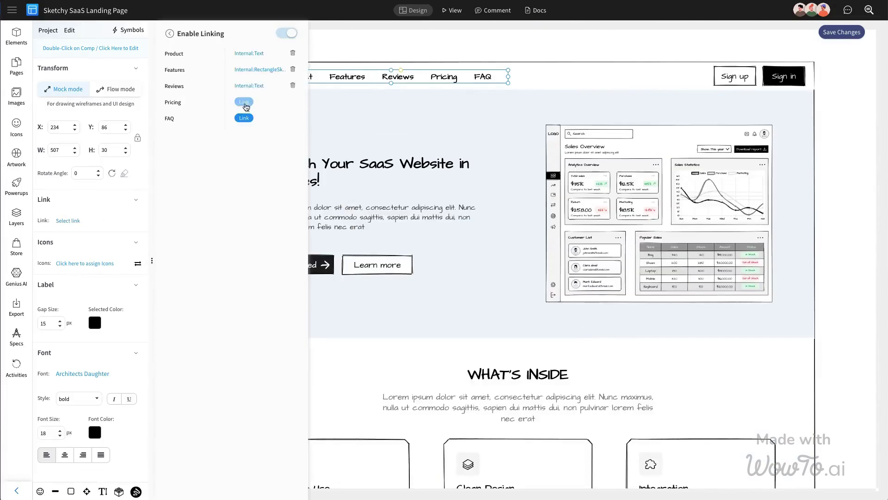
left_click(292, 68)
left_click(280, 54)
left_click(278, 119)
scroll(505, 236, "down", 20)
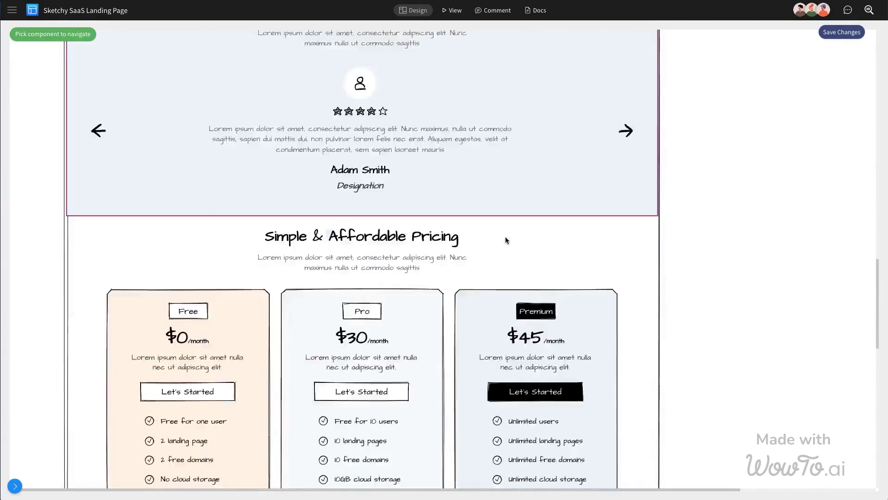
left_click(404, 142)
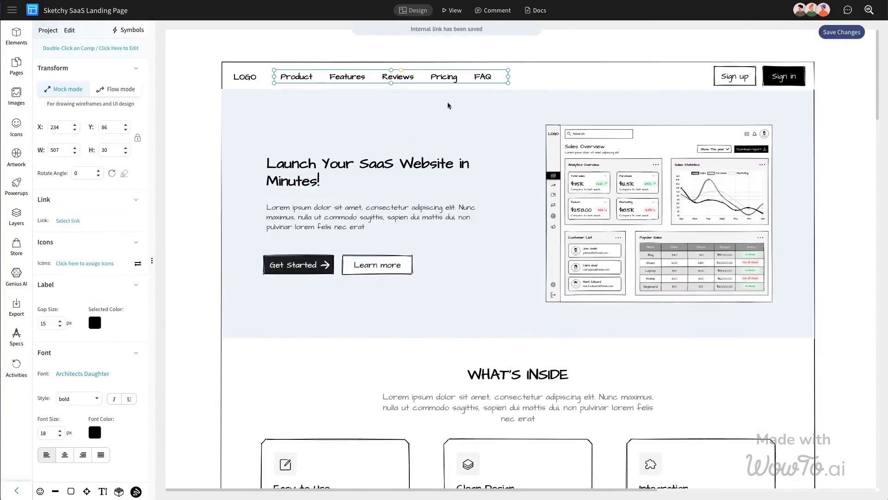
Step: Link the header menu's FAQ item internally to the FAQ section further down the page
left_click(70, 221)
left_click(245, 119)
left_click(274, 51)
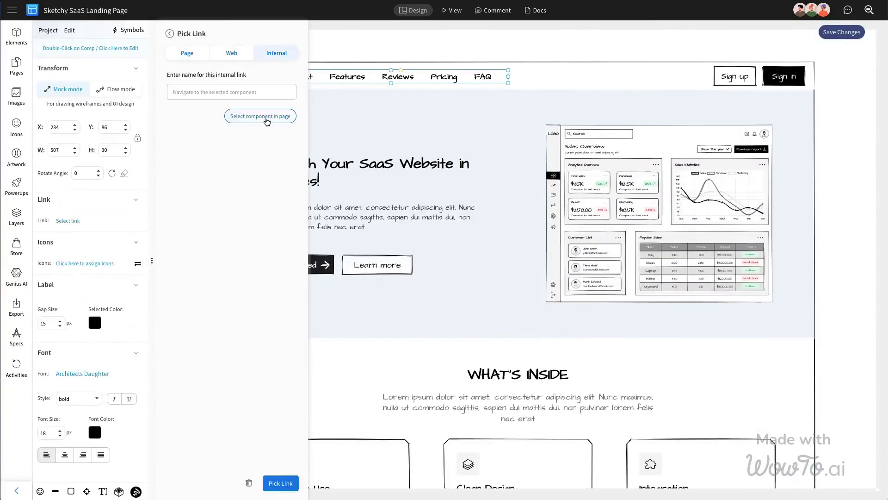
left_click(271, 117)
scroll(428, 228, "down", 15)
scroll(428, 229, "down", 15)
scroll(428, 228, "up", 5)
left_click(421, 217)
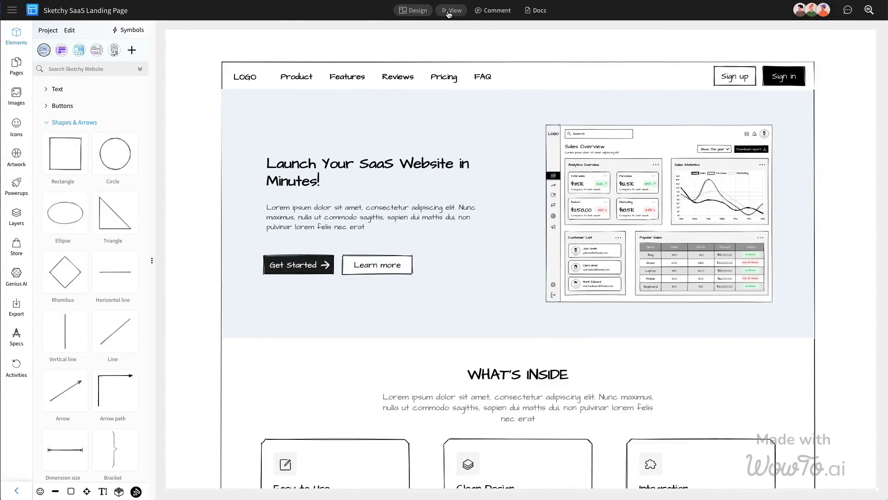
Step: Preview the page and test the header menu's Features and Reviews links, returning to the header after each
left_click(447, 13)
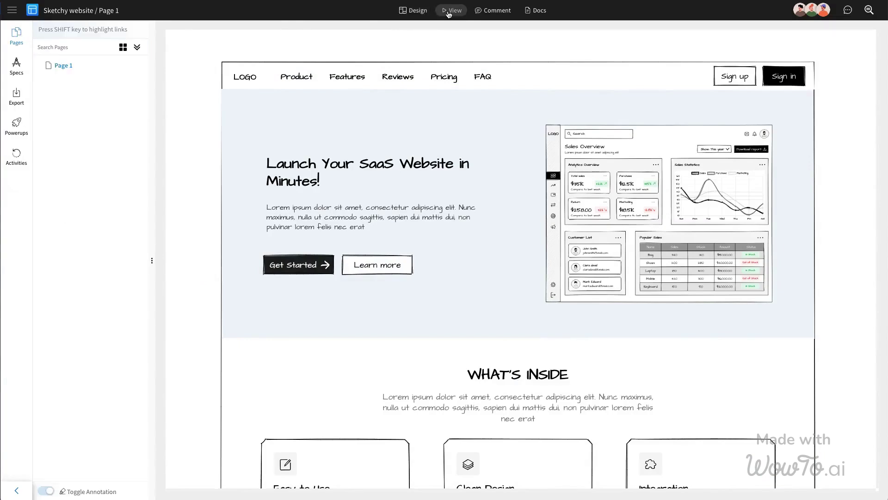
left_click(353, 82)
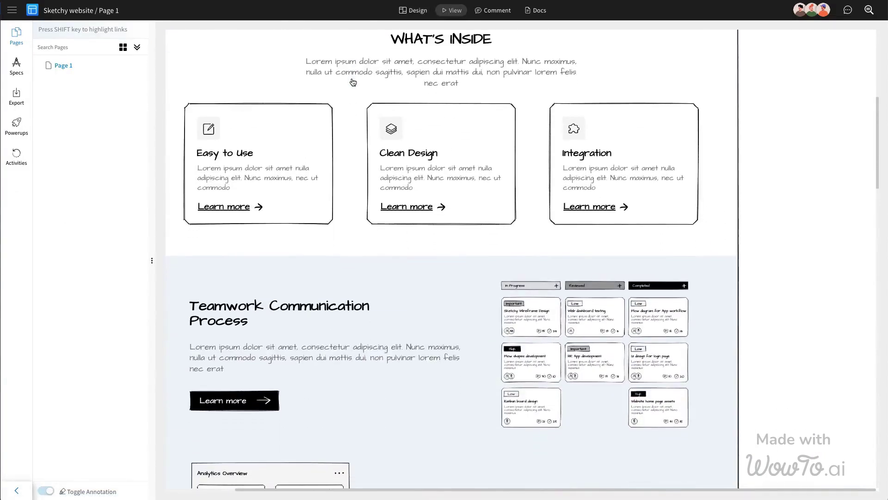
scroll(353, 82, "up", 7)
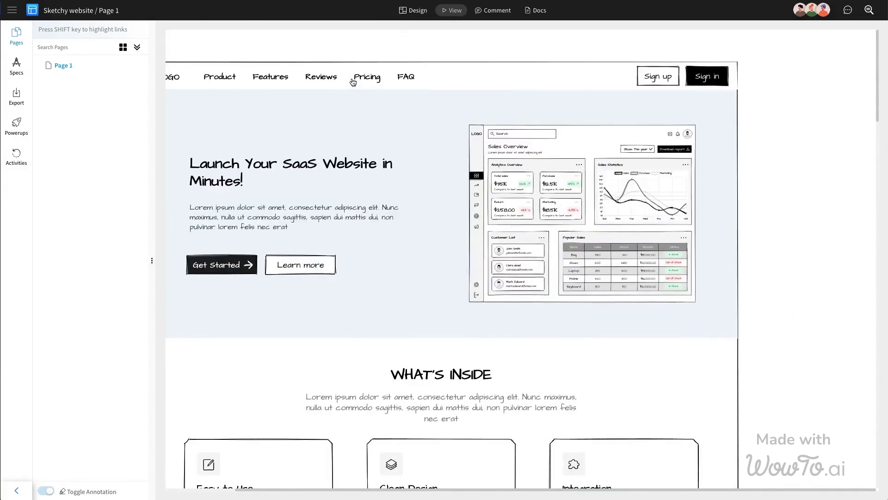
left_click(322, 77)
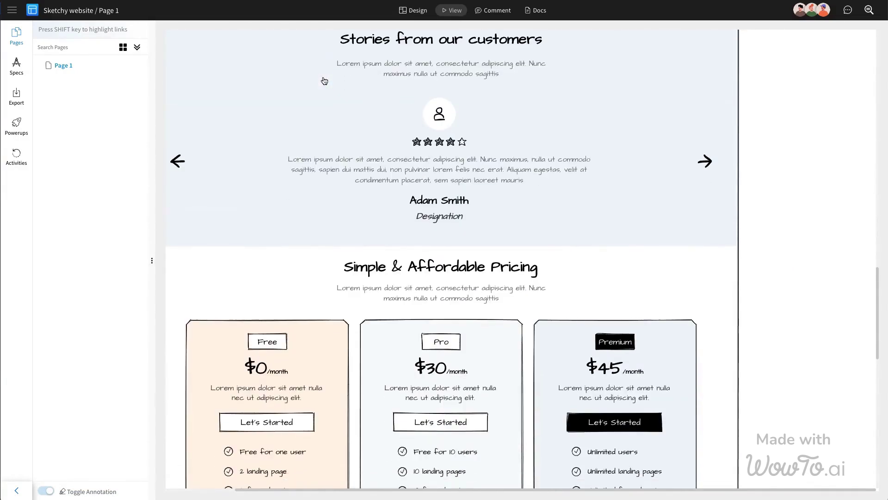
scroll(325, 81, "up", 7)
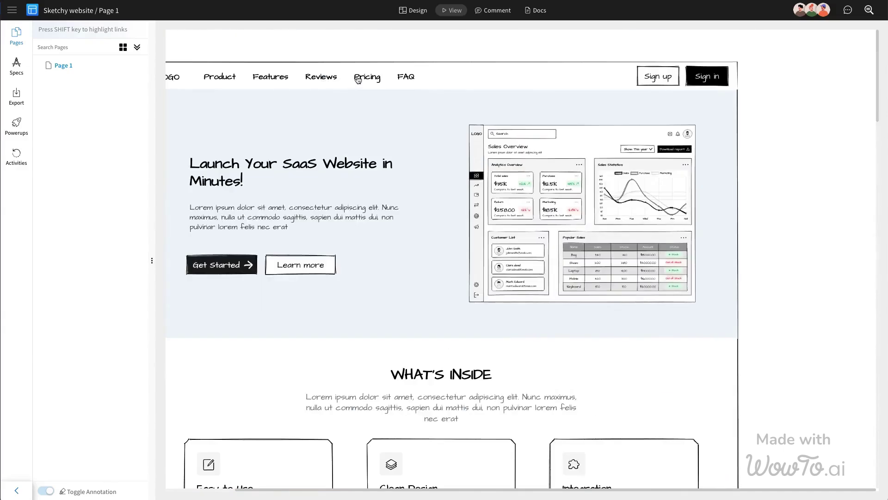
Step: Test the header menu's Pricing and FAQ links in the preview, returning to the header after each
left_click(358, 79)
scroll(358, 80, "up", 5)
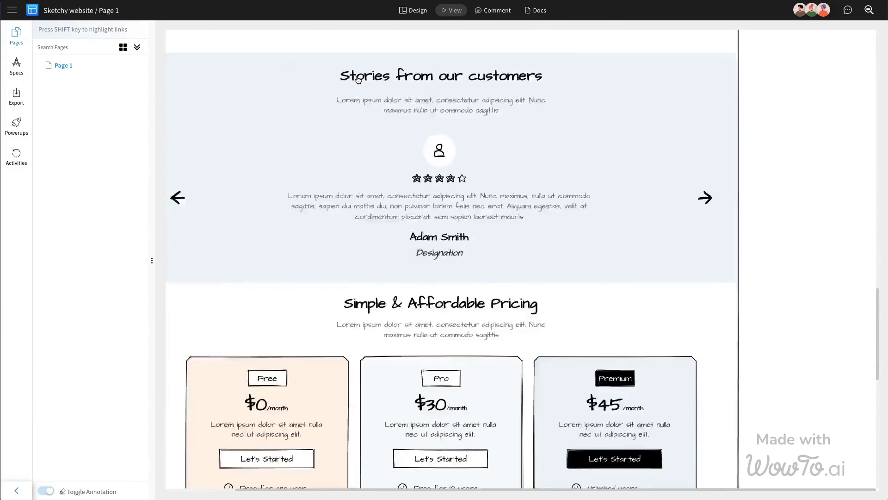
scroll(358, 80, "up", 6)
left_click(401, 78)
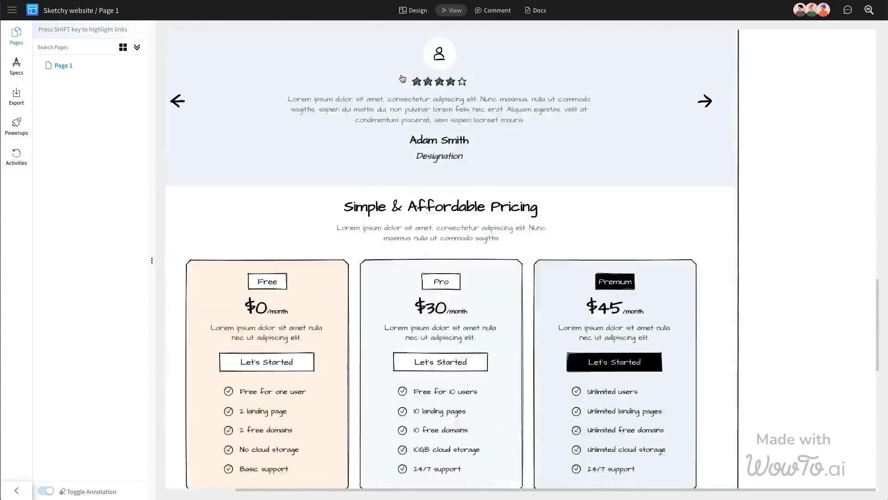
scroll(403, 78, "up", 20)
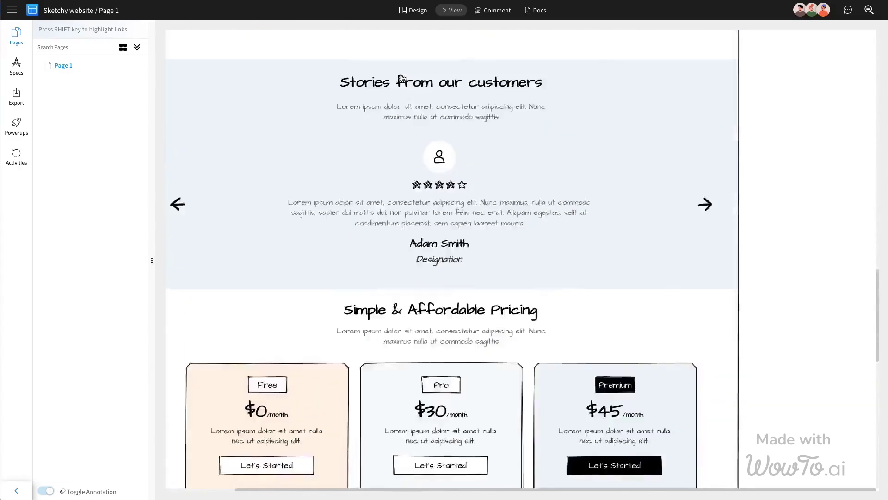
scroll(402, 78, "up", 3)
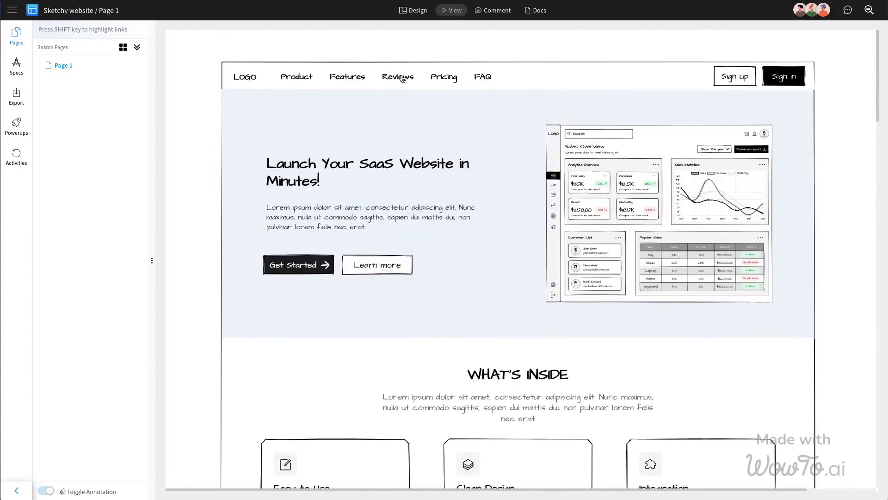